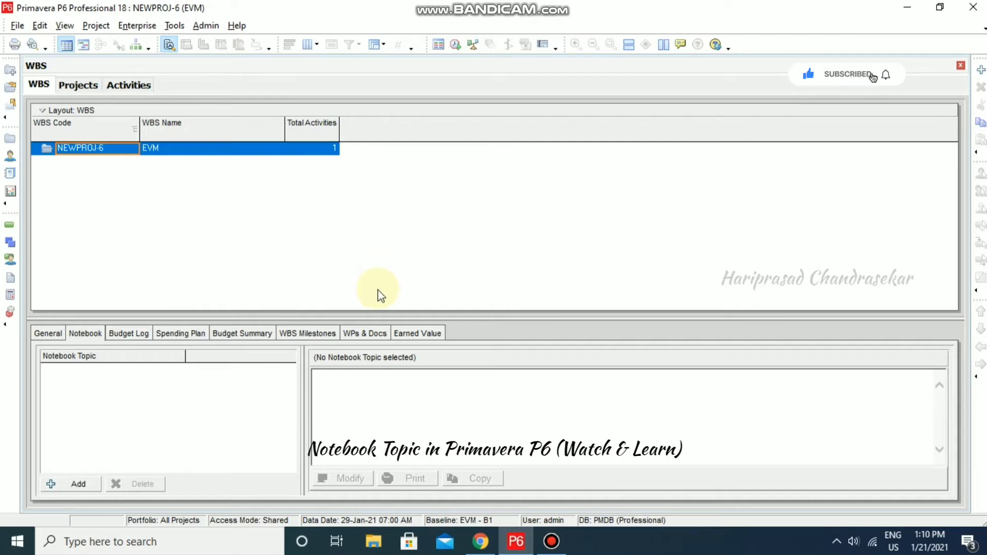
# Add a new notebook topic to the Notebook Topics in the admin categories.
pyautogui.click(206, 25)
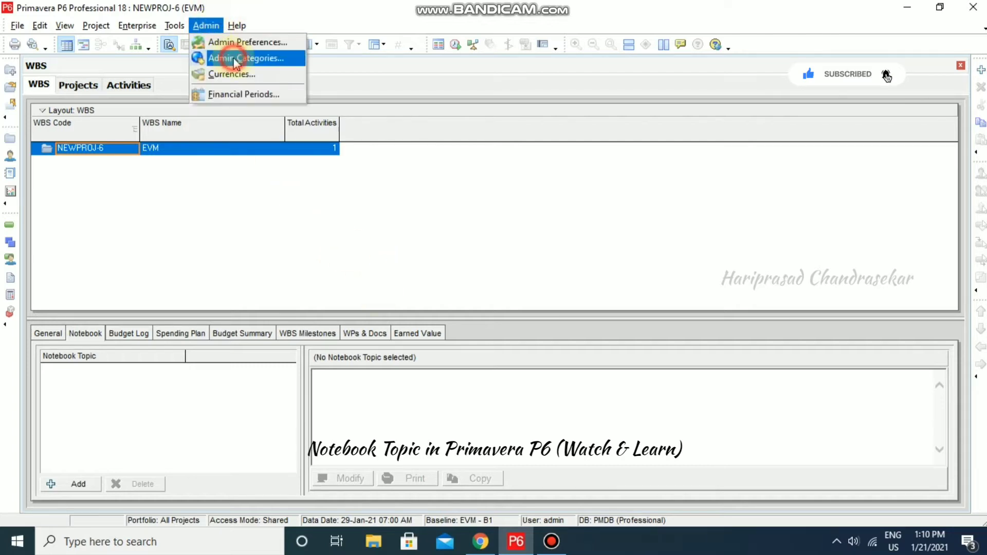
pyautogui.click(218, 58)
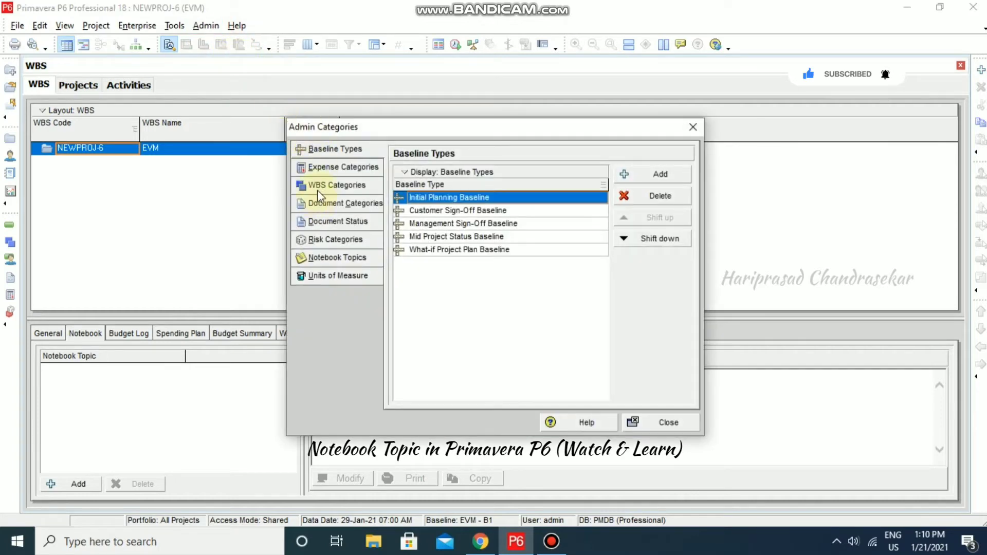
pyautogui.click(344, 259)
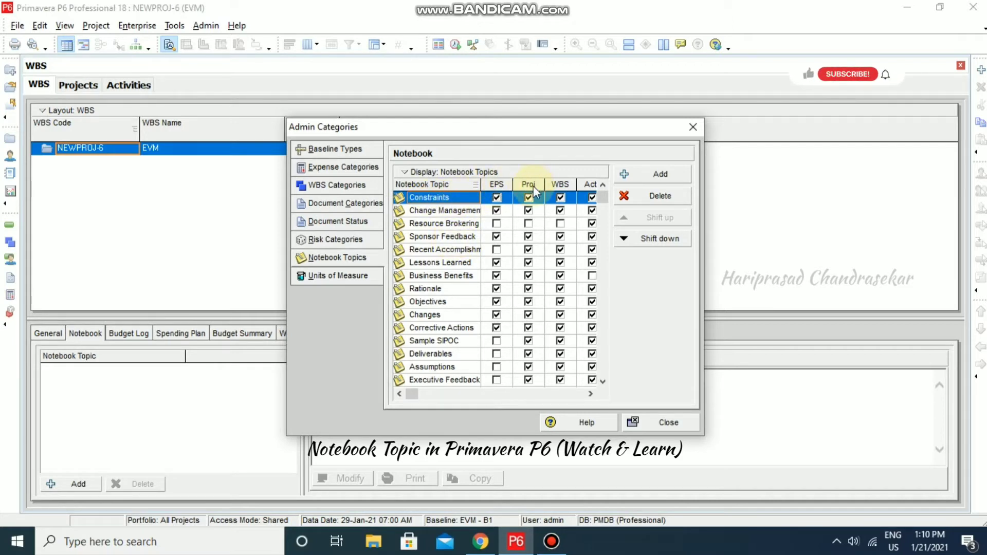
pyautogui.click(590, 394)
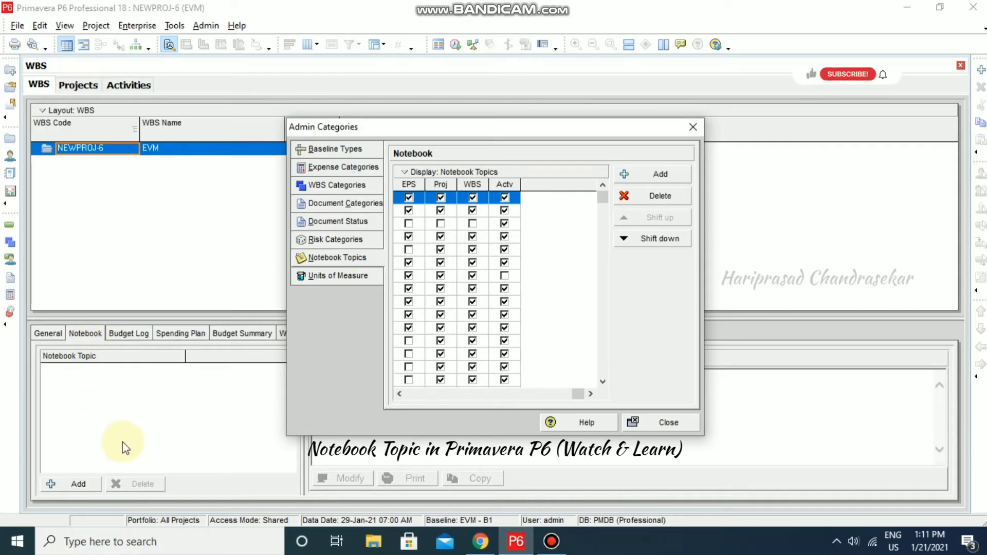
pyautogui.moveTo(578, 394); pyautogui.dragTo(409, 395)
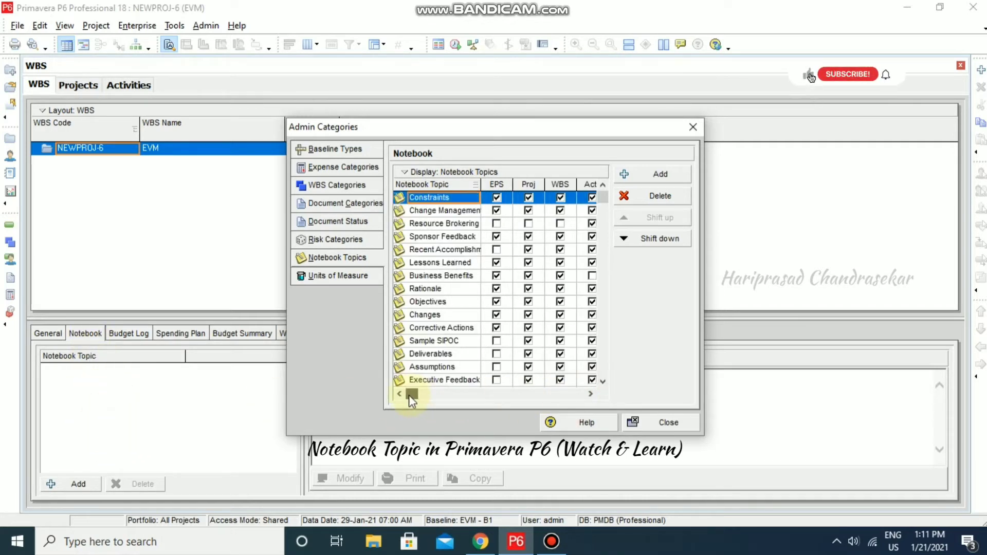
pyautogui.click(649, 173)
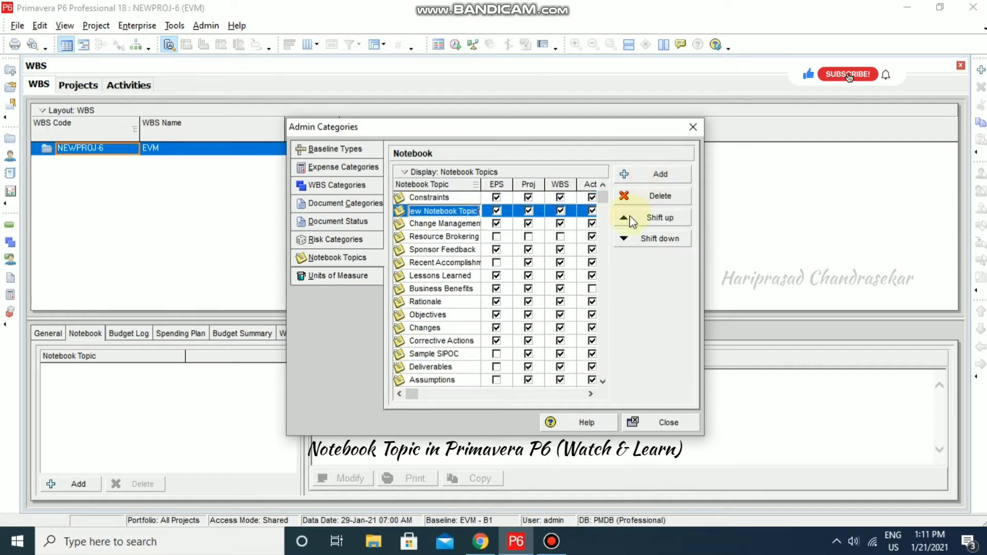
# Move the new notebook topic down to the end of the topic list.
pyautogui.click(637, 240)
pyautogui.click(638, 238)
pyautogui.click(638, 238)
pyautogui.click(637, 238)
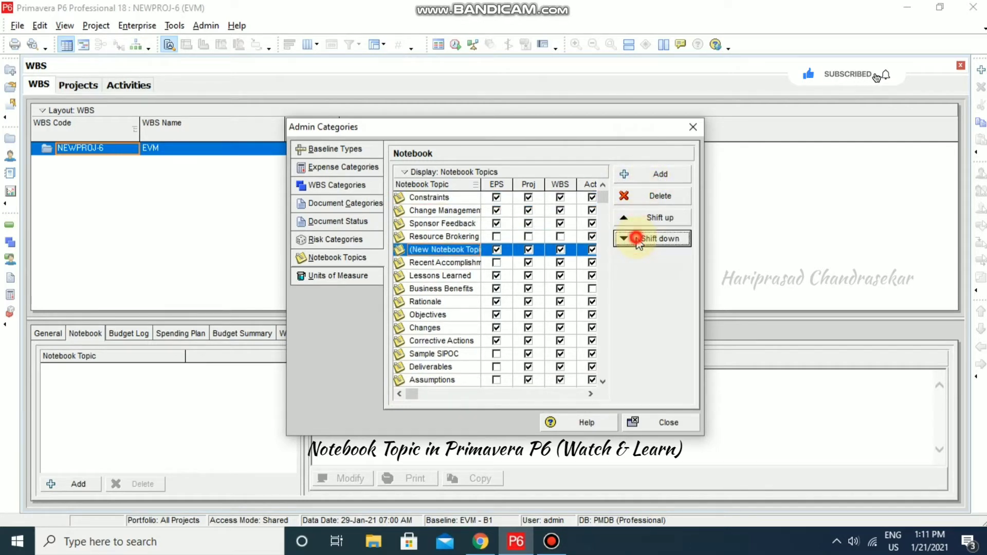
pyautogui.click(638, 238)
pyautogui.click(637, 239)
pyautogui.click(638, 238)
pyautogui.click(637, 239)
pyautogui.click(638, 238)
pyautogui.click(637, 238)
pyautogui.click(637, 239)
pyautogui.click(637, 239)
pyautogui.click(637, 238)
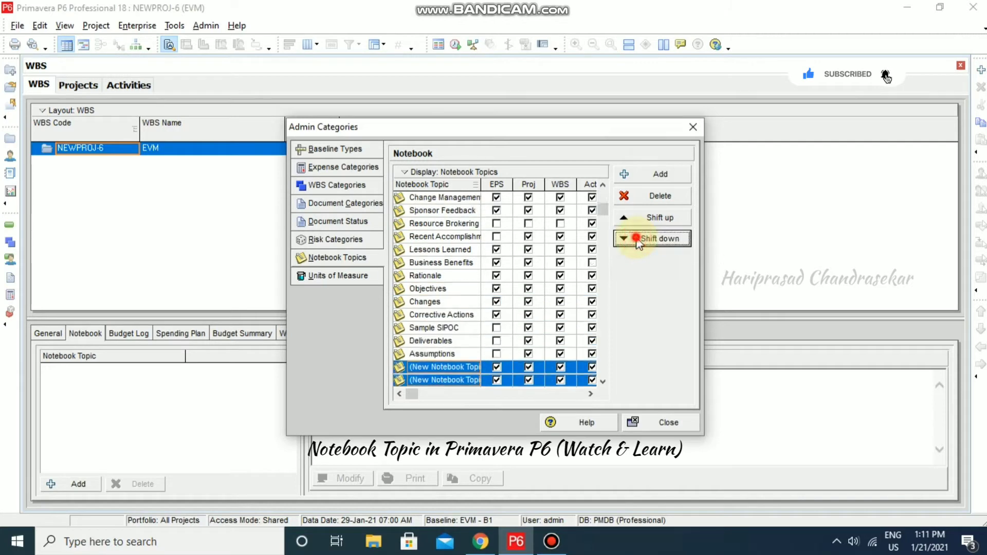
pyautogui.click(638, 239)
pyautogui.click(638, 238)
pyautogui.click(638, 239)
pyautogui.click(638, 239)
pyautogui.click(637, 239)
pyautogui.click(637, 238)
pyautogui.click(638, 239)
pyautogui.click(638, 239)
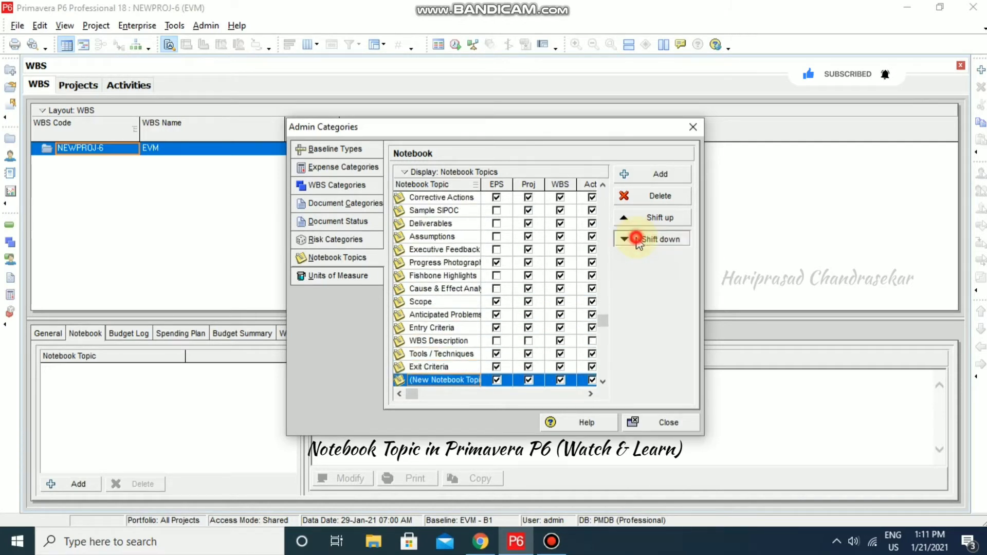
pyautogui.click(638, 238)
pyautogui.click(637, 239)
pyautogui.click(638, 238)
pyautogui.click(637, 239)
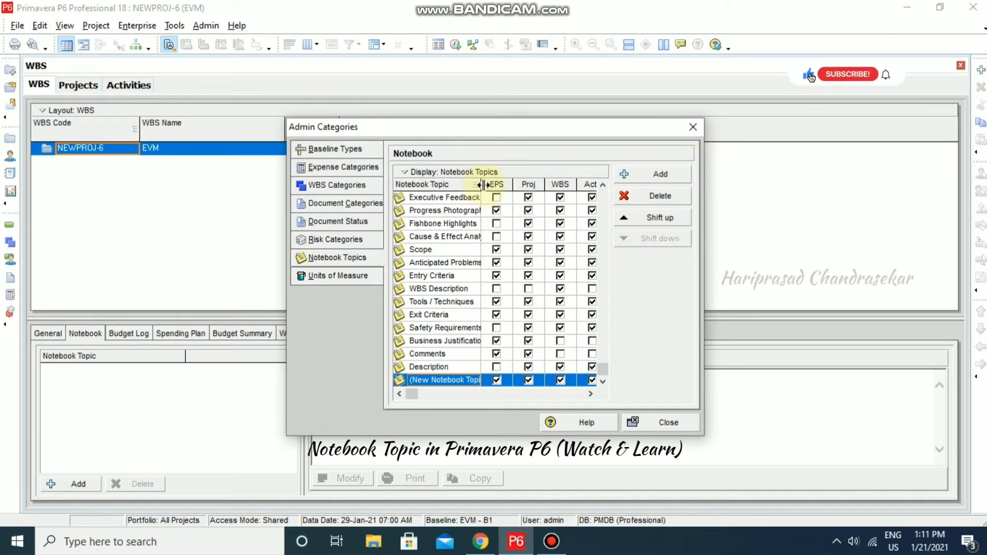
# Widen the Notebook Topic column, check which levels the new topic is enabled for, and close the admin categories.
pyautogui.moveTo(482, 184); pyautogui.dragTo(500, 185)
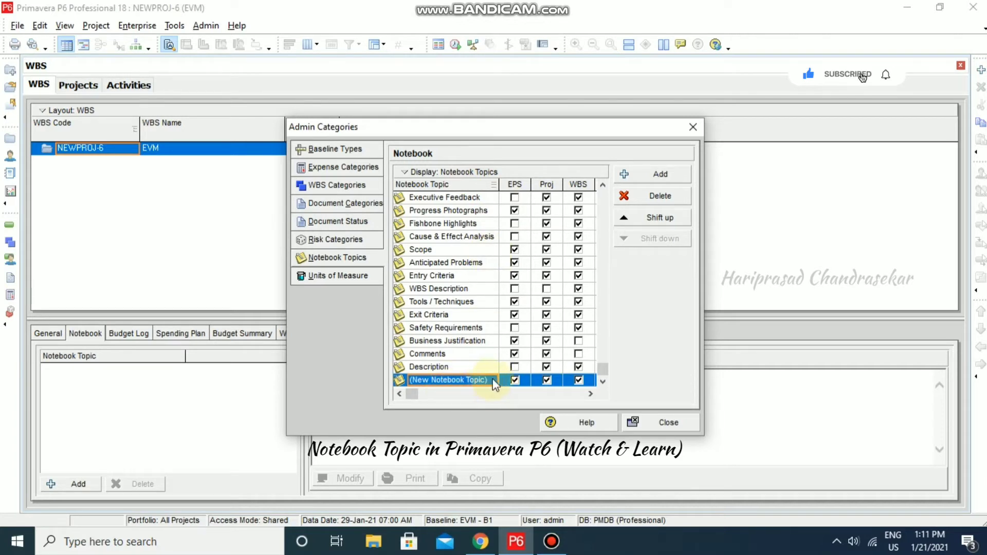
pyautogui.click(590, 394)
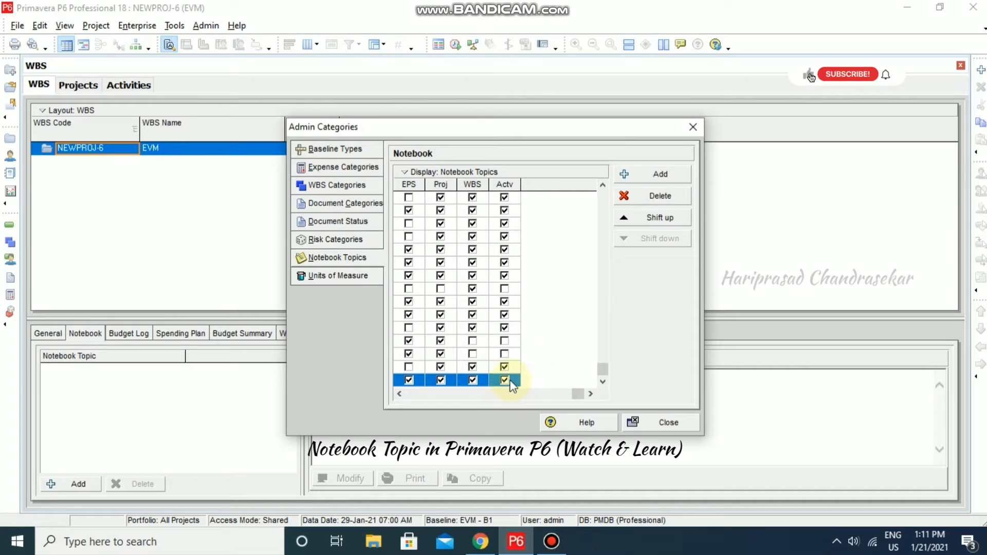
pyautogui.click(669, 422)
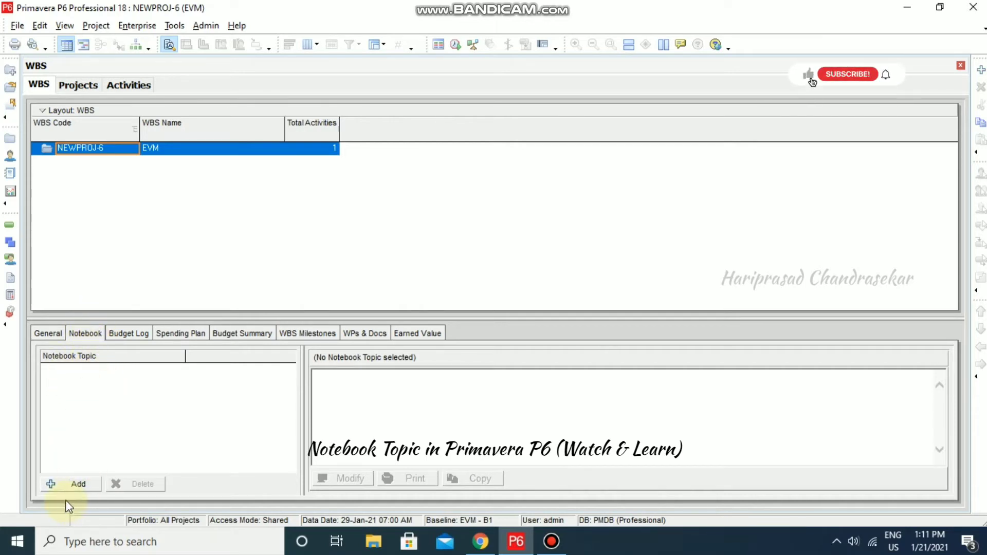
# Assign (New Notebook Topic) to the EVM WBS element's notebook.
pyautogui.click(74, 485)
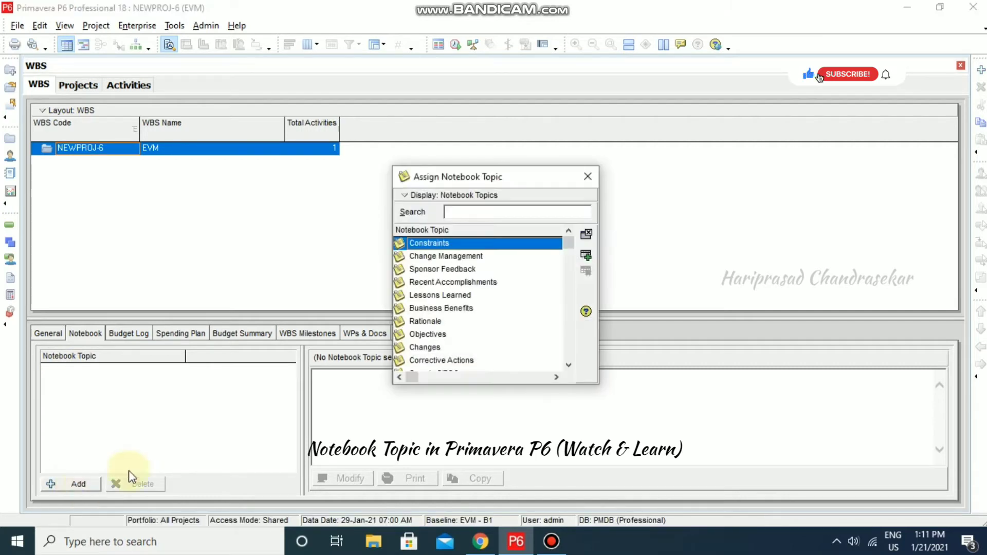
pyautogui.moveTo(568, 242); pyautogui.dragTo(569, 360)
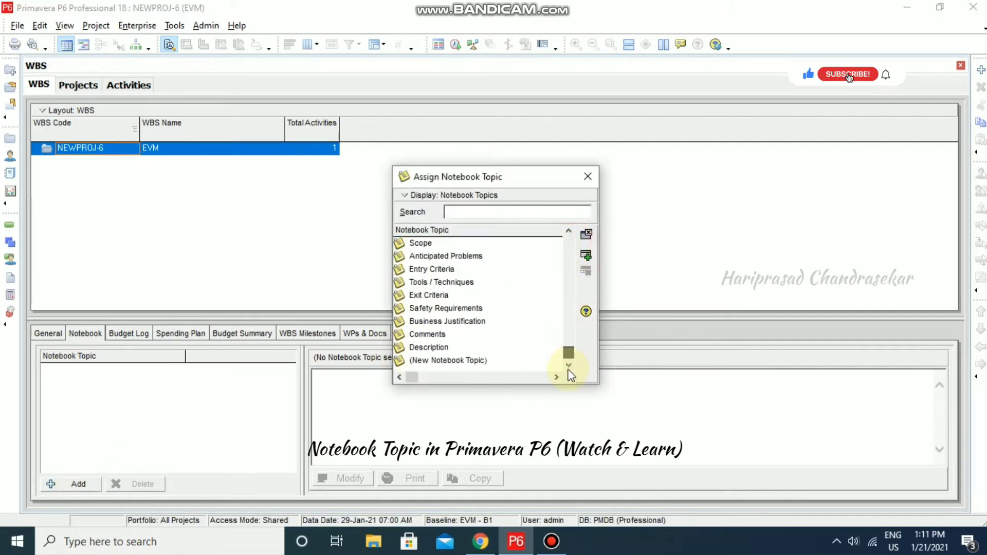
pyautogui.click(487, 361)
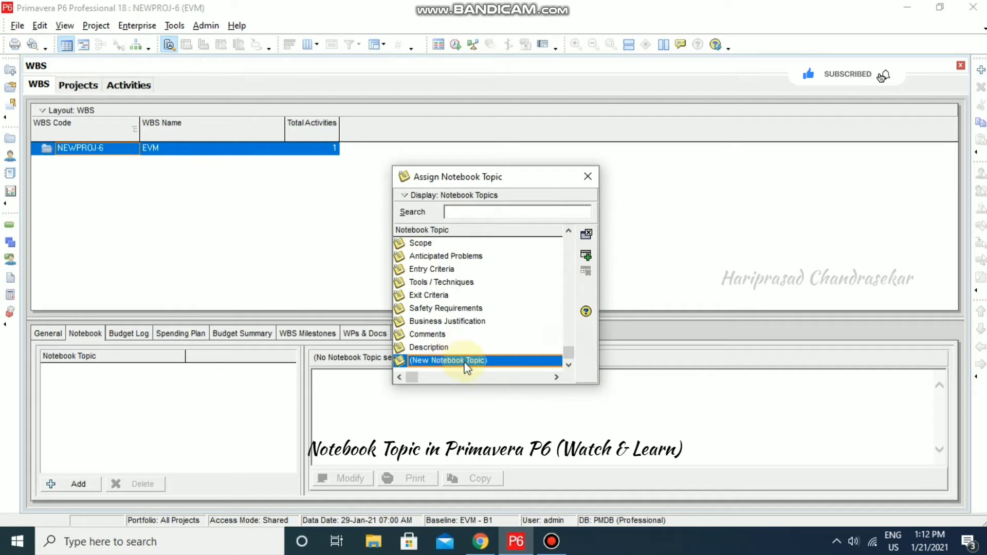
pyautogui.click(586, 256)
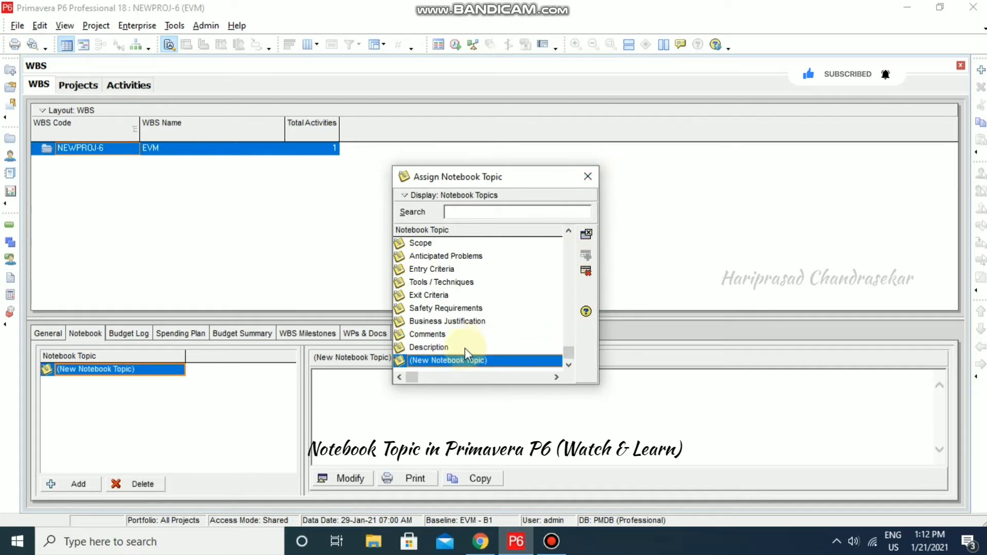
pyautogui.click(587, 177)
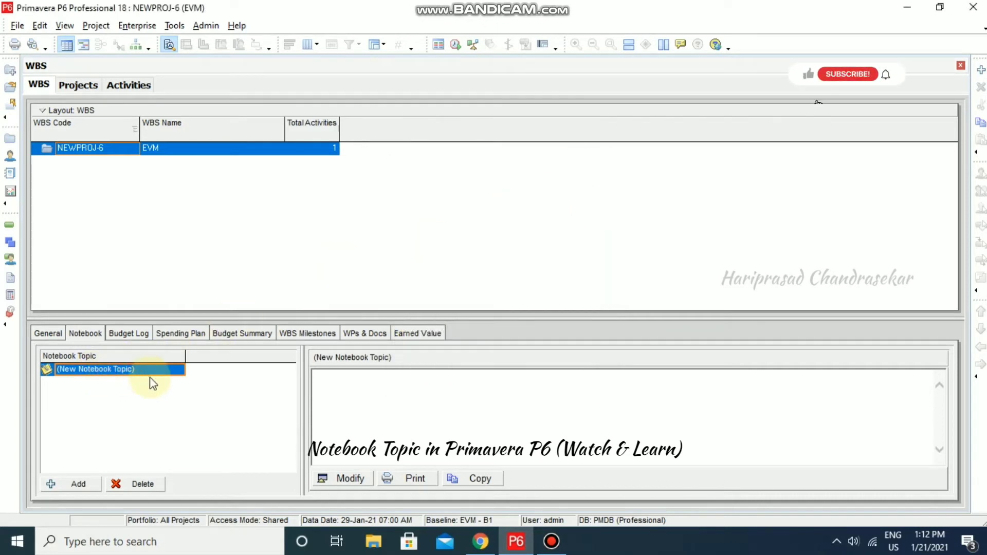
# Write the note "This activity is getting delayed because of material supply." under the EVM element's new notebook topic.
pyautogui.click(351, 479)
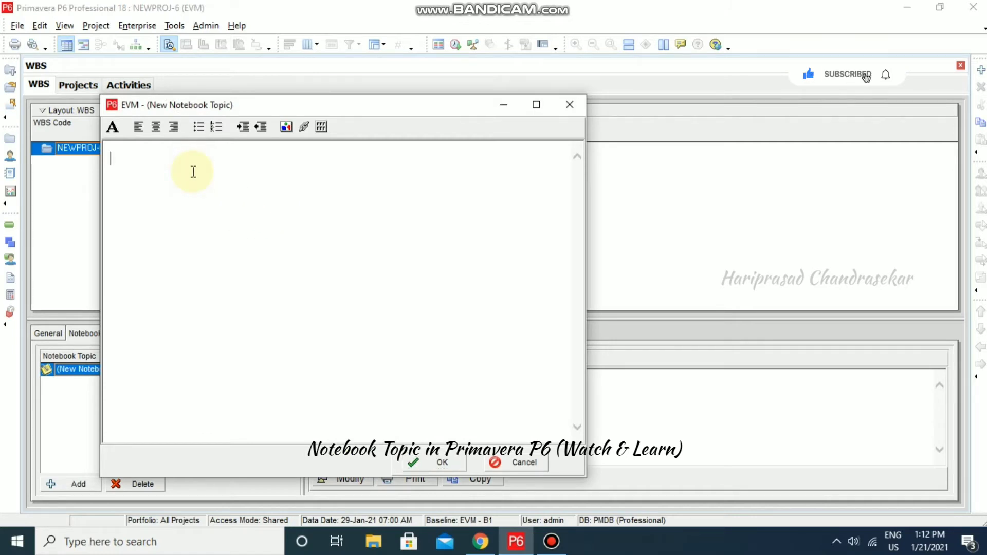
pyautogui.write('This activi')
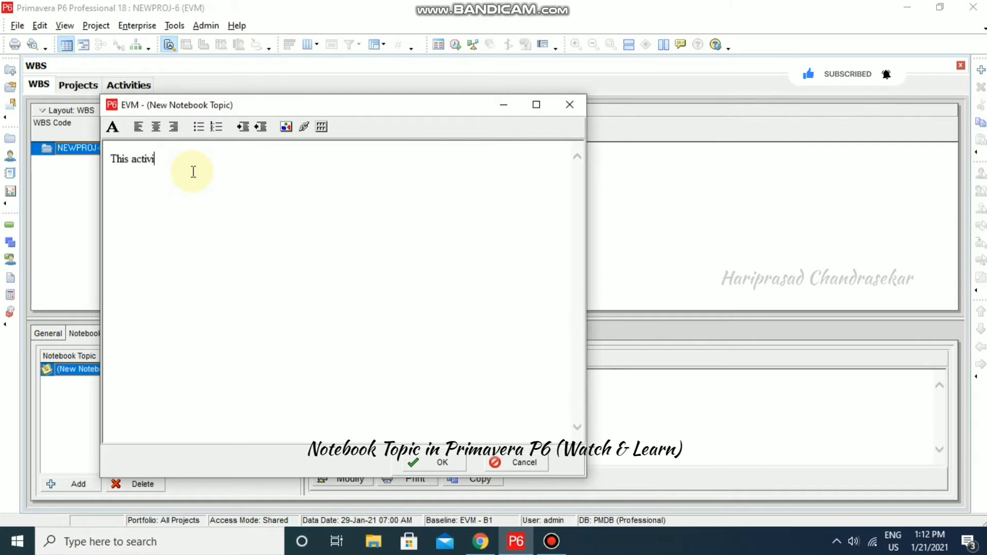
pyautogui.write('ty is getting delayed')
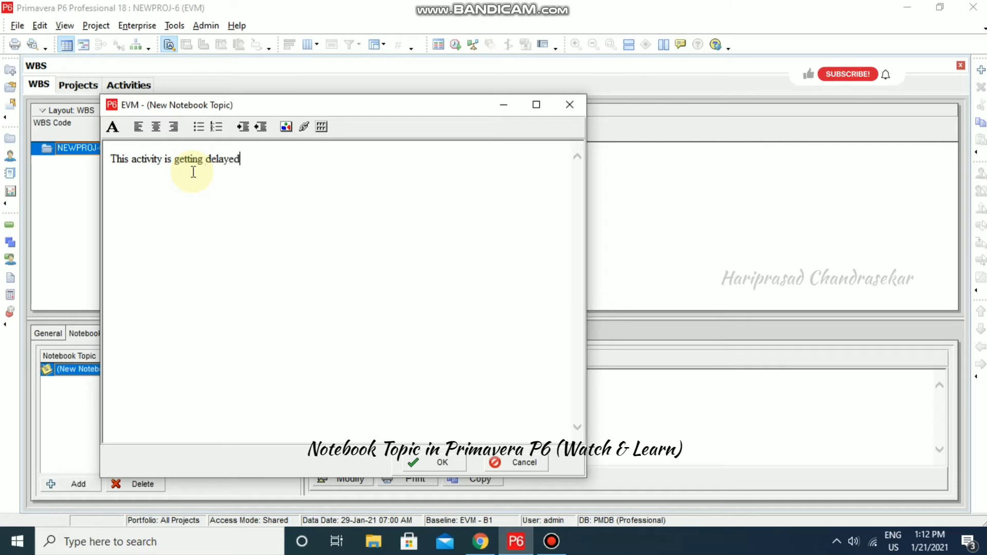
pyautogui.write(' because of')
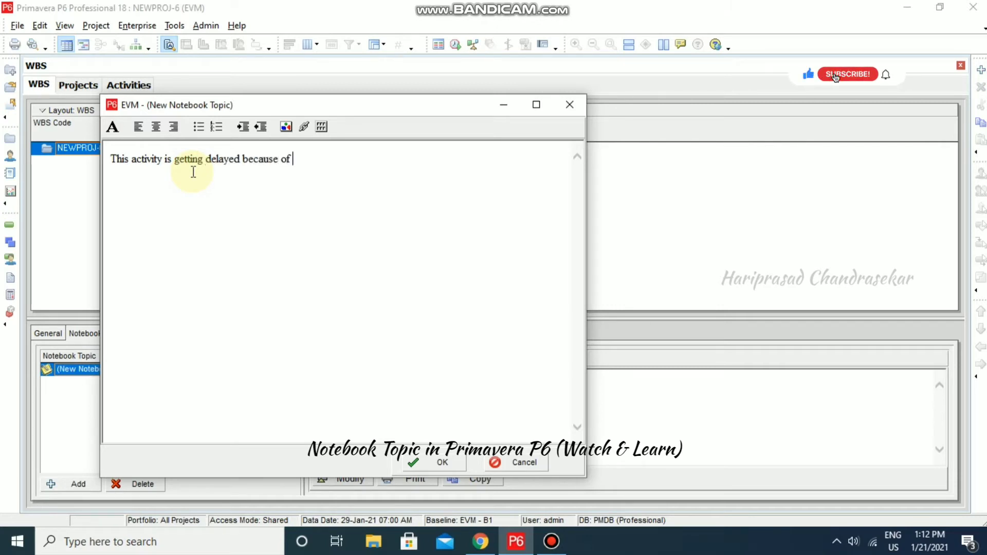
pyautogui.write(' mater')
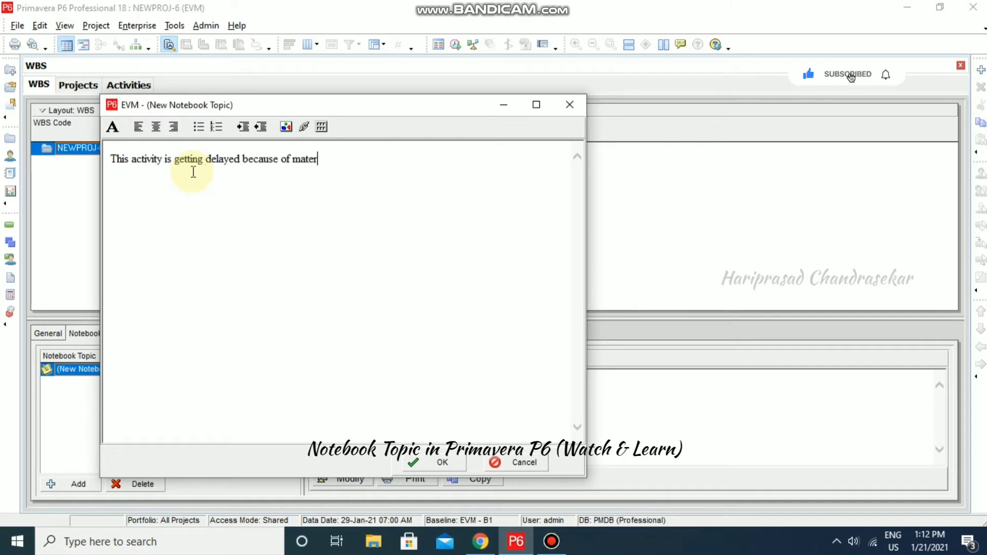
pyautogui.write('ial supply.')
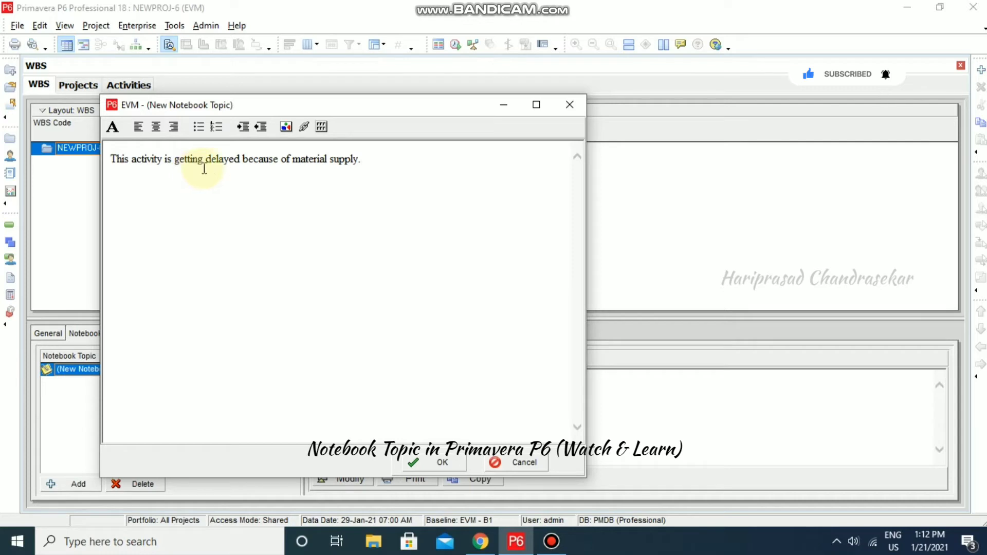
# Set the whole note's font size to 10 and save the note.
pyautogui.moveTo(392, 163); pyautogui.dragTo(109, 159)
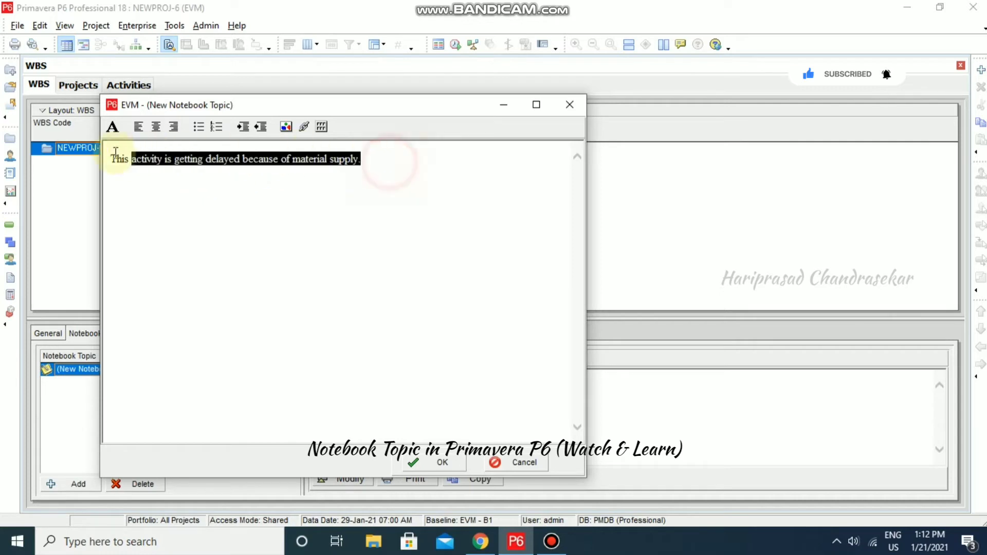
pyautogui.click(113, 128)
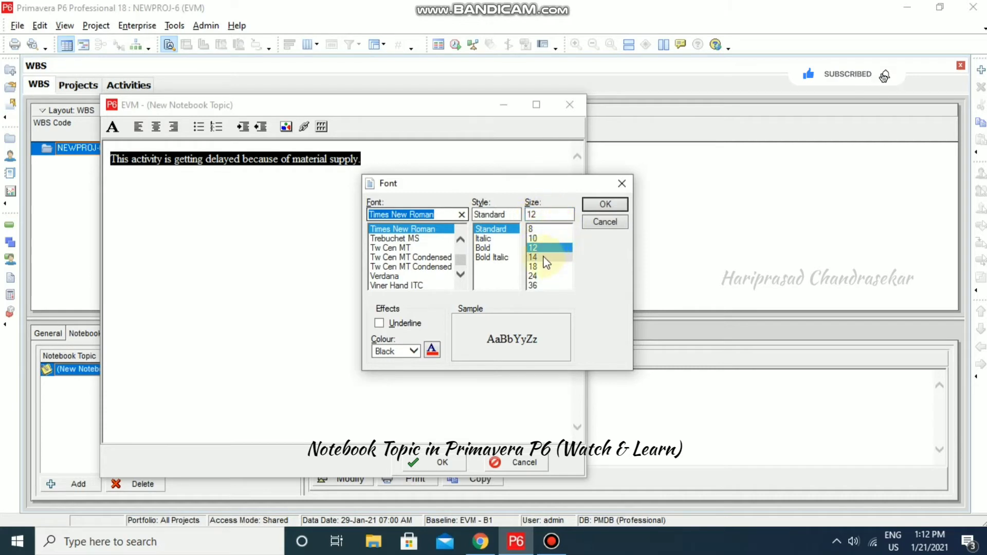
pyautogui.click(548, 238)
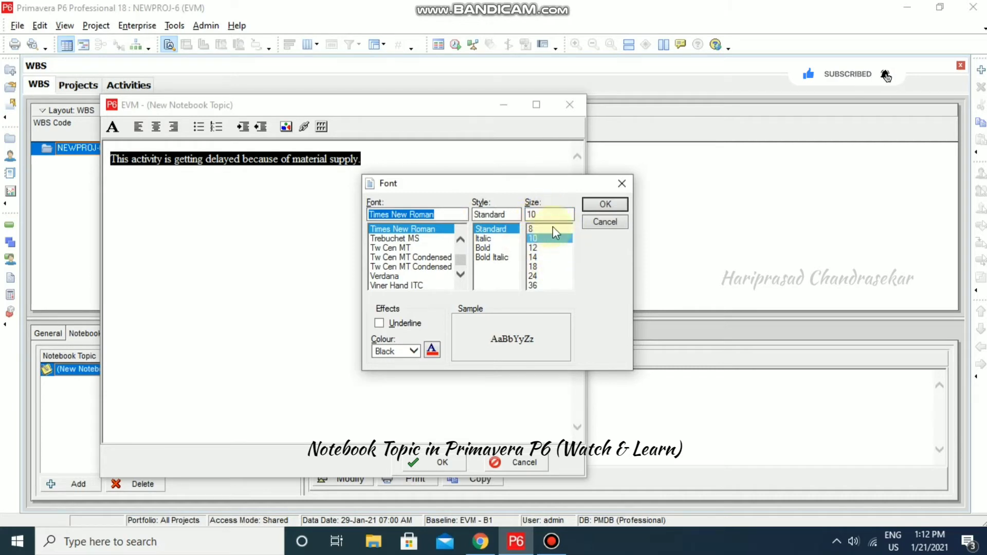
pyautogui.click(605, 204)
pyautogui.click(354, 158)
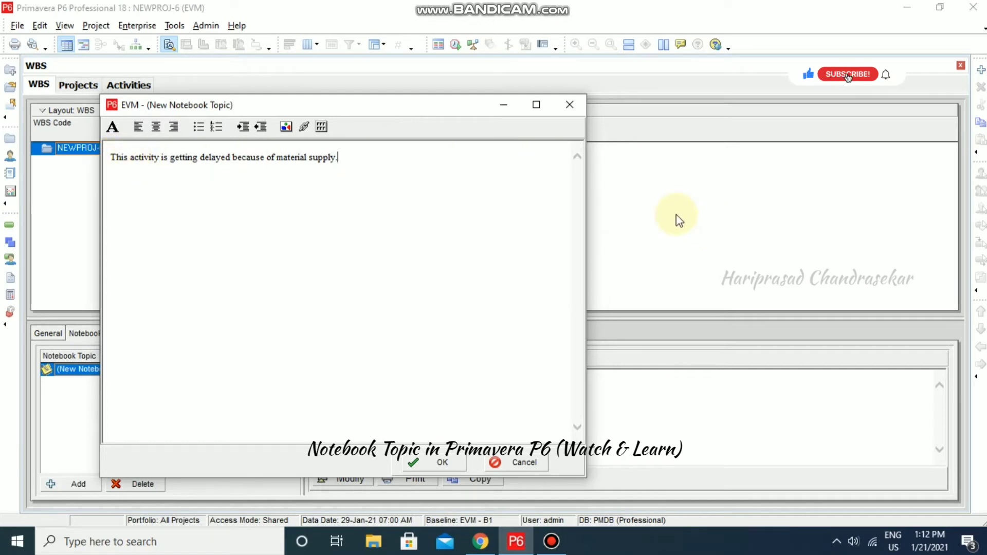
pyautogui.click(443, 462)
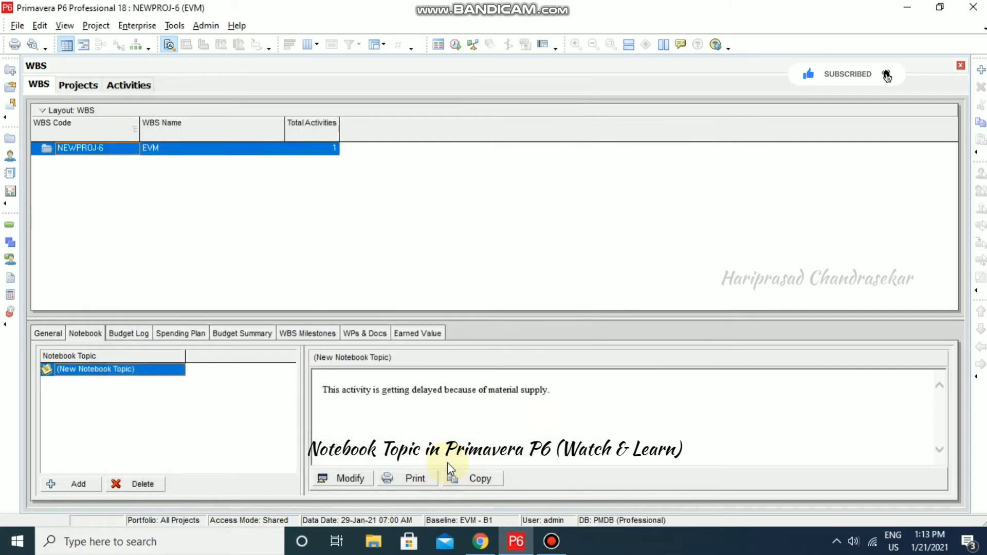
# Assign (New Notebook Topic) to the E&C Engineering & Construction node in the projects view, and return to the WBS view.
pyautogui.click(84, 84)
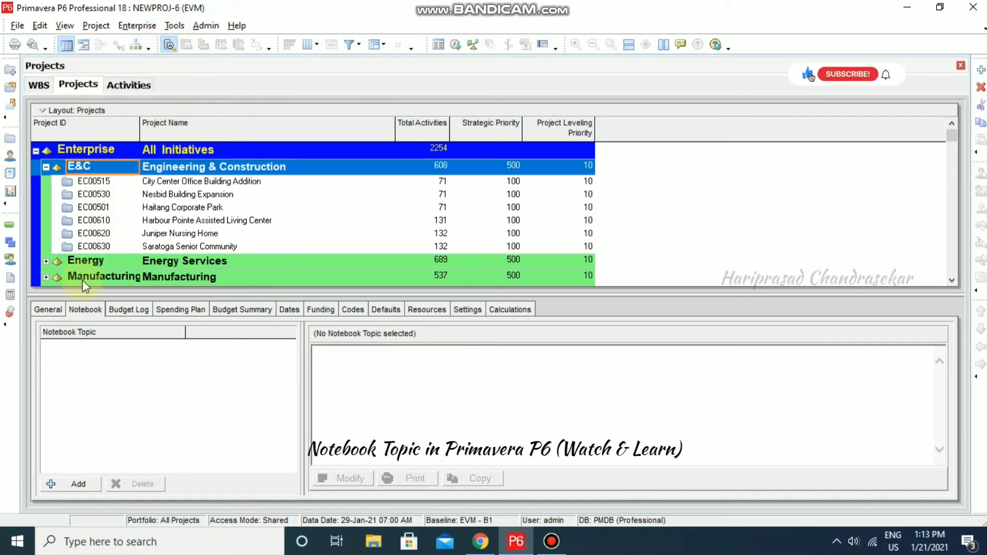
pyautogui.click(84, 312)
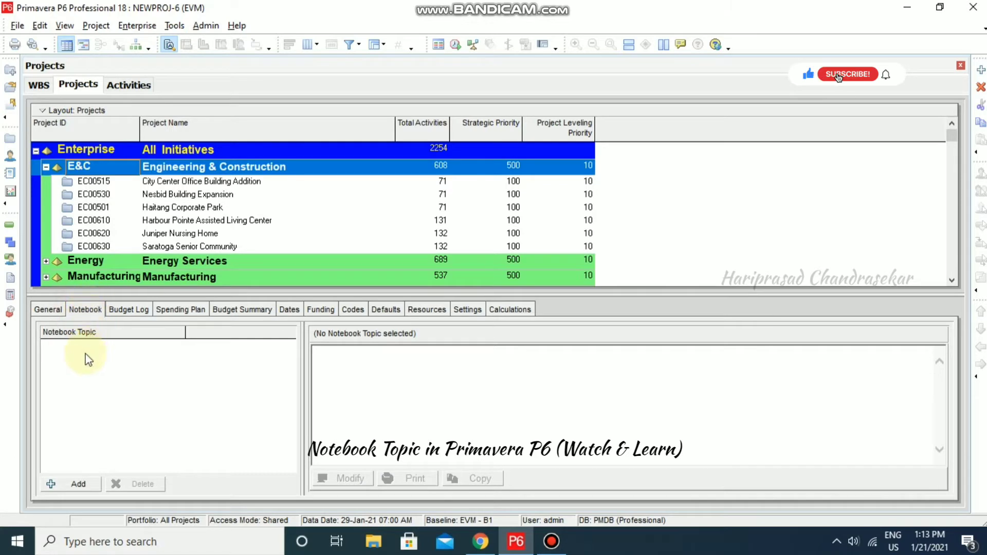
pyautogui.click(80, 485)
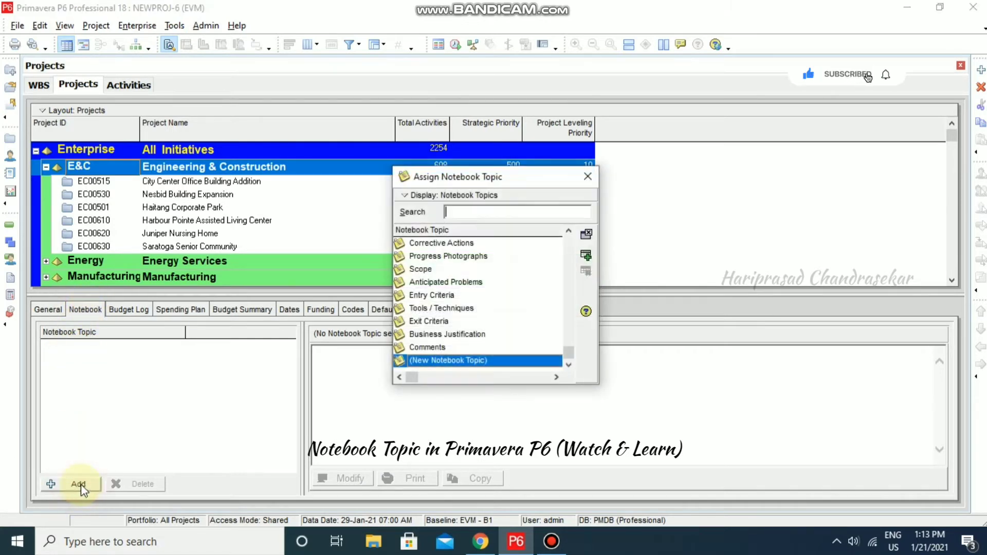
pyautogui.click(586, 256)
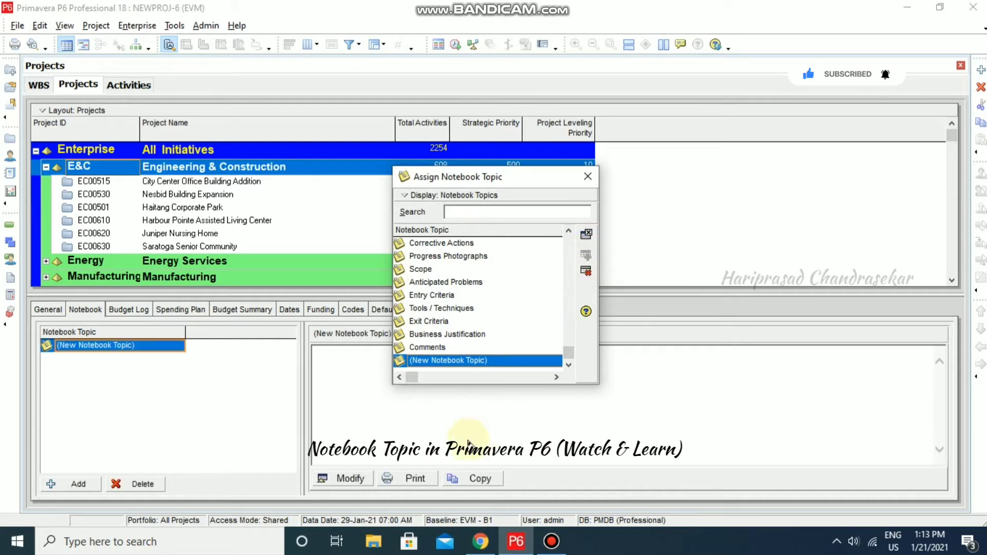
pyautogui.click(589, 174)
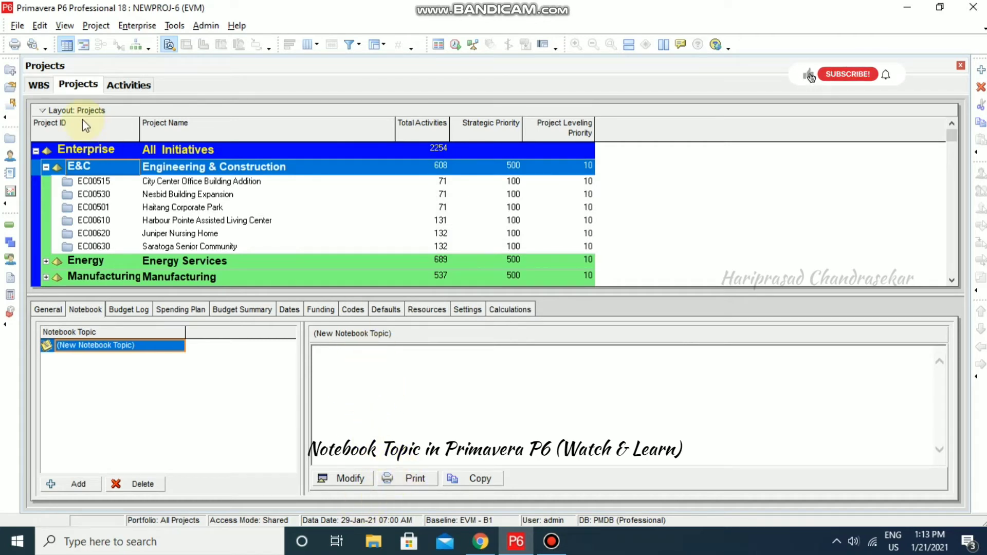
pyautogui.click(47, 86)
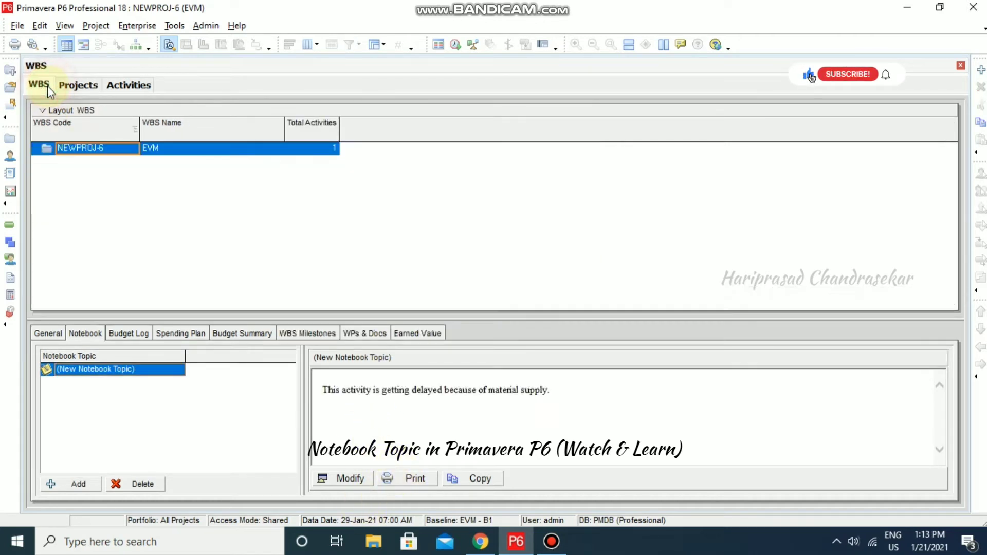
# Copy the EVM WBS element's note text into the E&C Engineering & Construction node's (New Notebook Topic) and save it.
pyautogui.click(481, 478)
pyautogui.hotkey('ctrl', 'c')
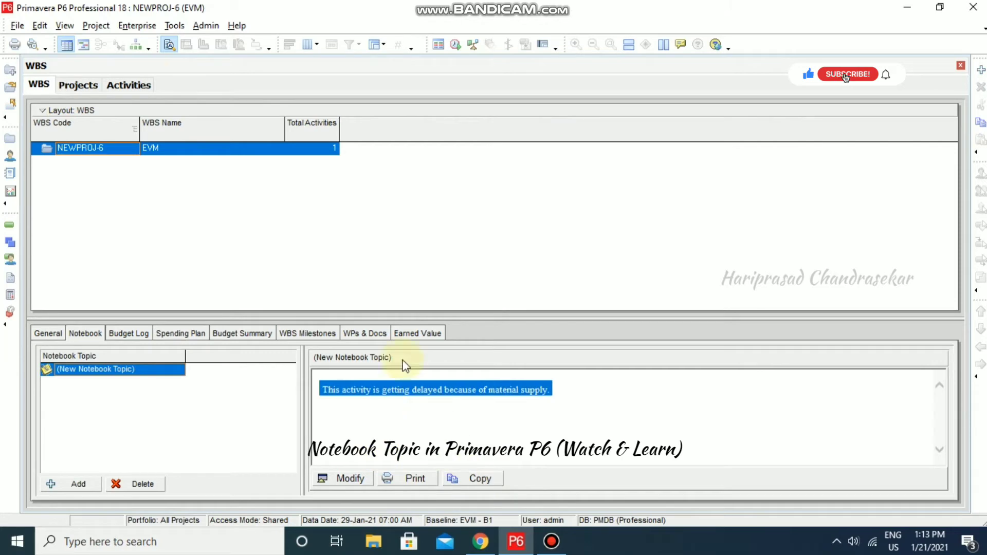
pyautogui.click(78, 84)
pyautogui.click(354, 476)
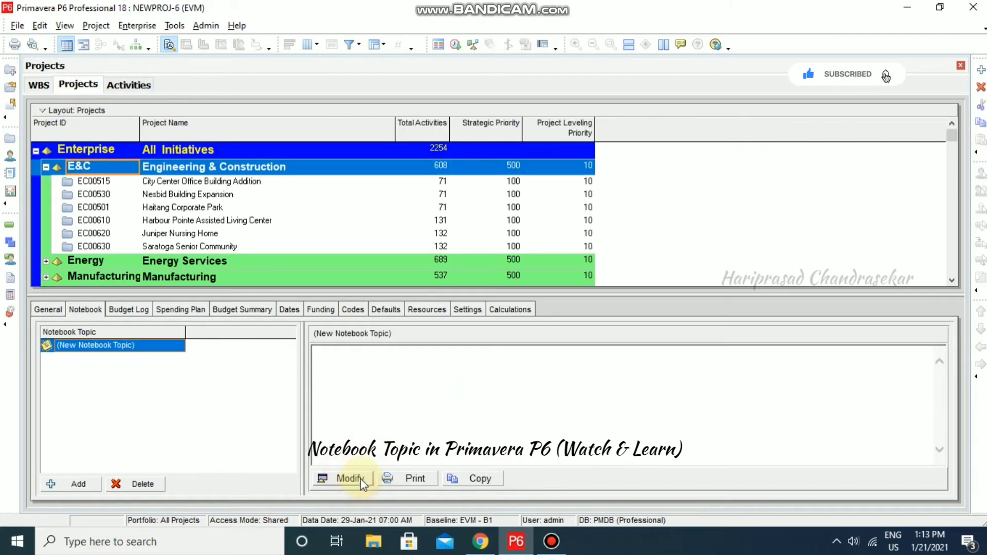
pyautogui.click(122, 120)
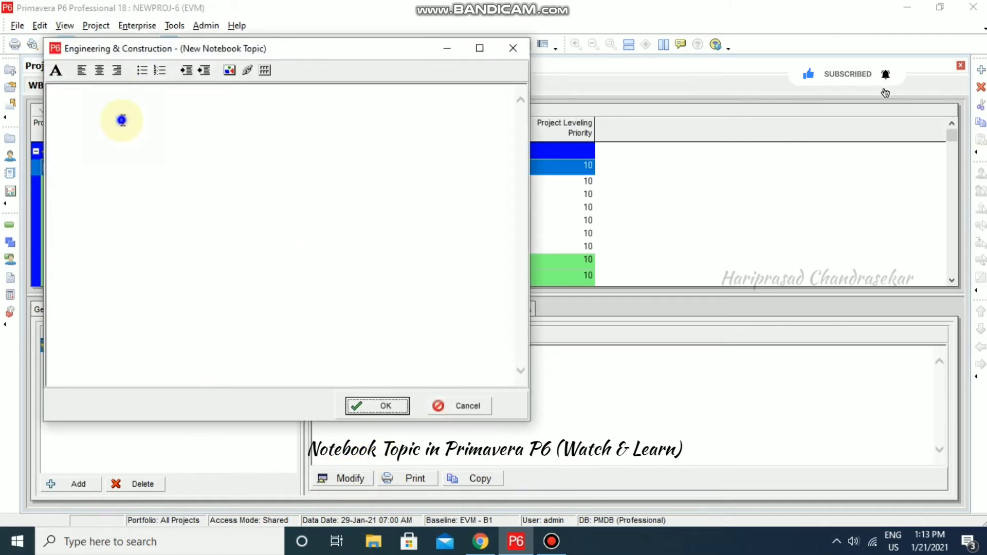
pyautogui.rightClick(122, 120)
pyautogui.click(164, 221)
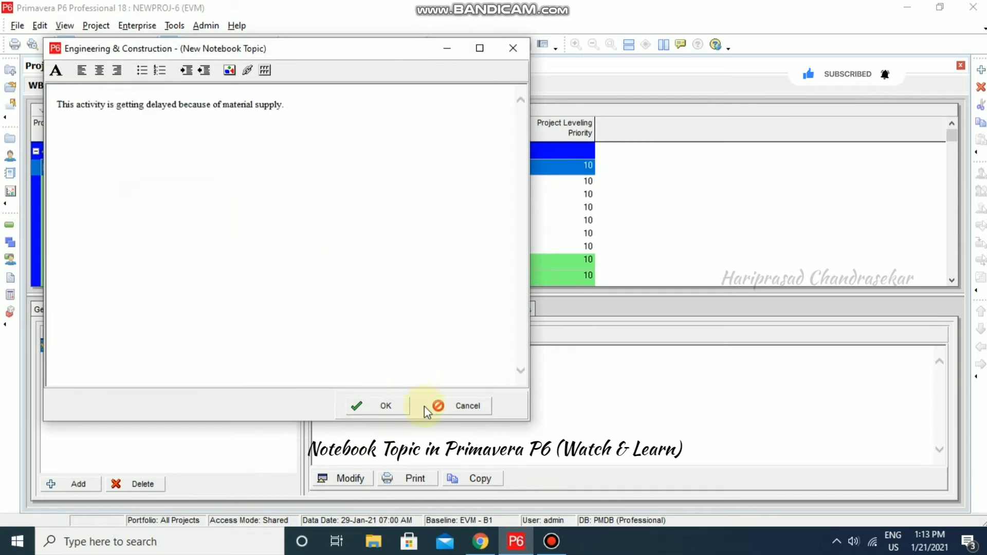
pyautogui.click(391, 406)
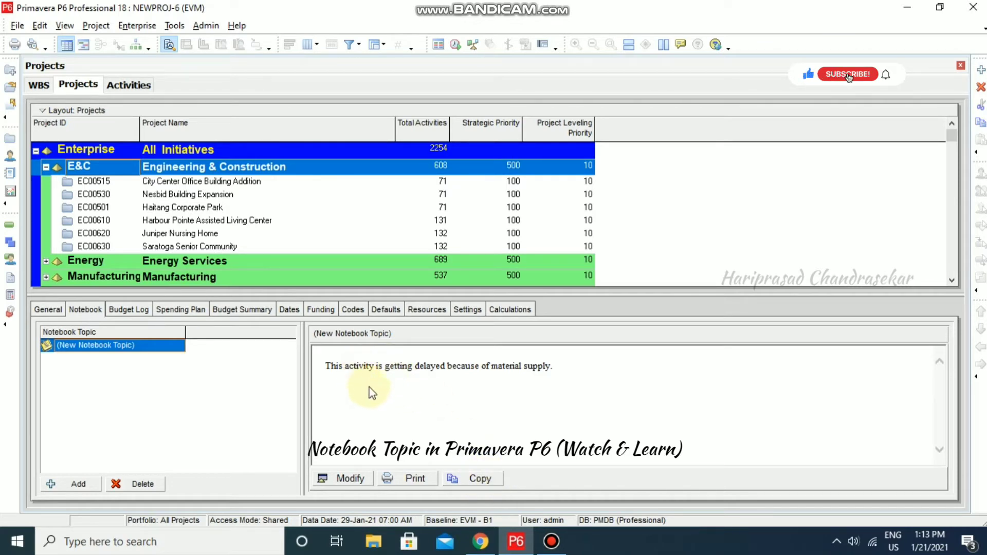
pyautogui.click(134, 85)
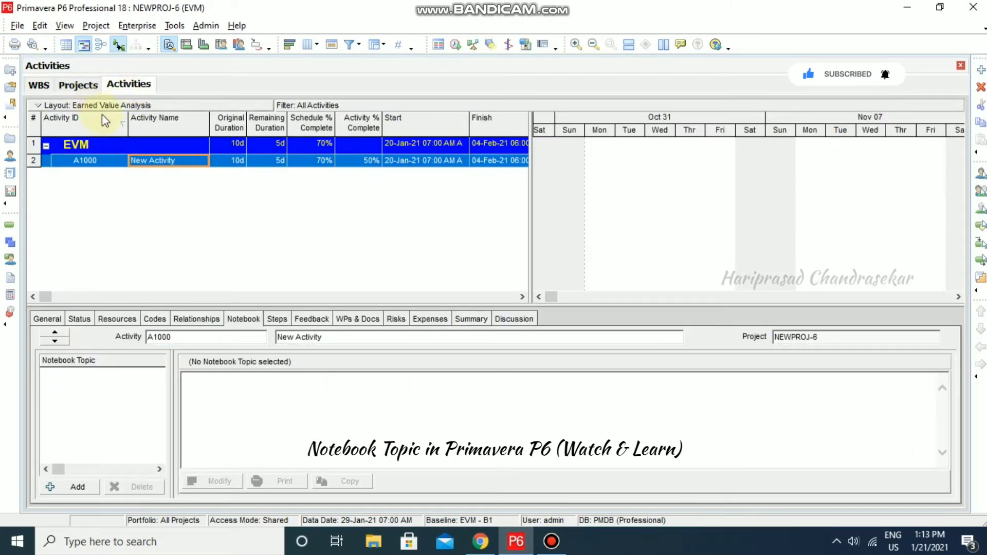
pyautogui.click(84, 82)
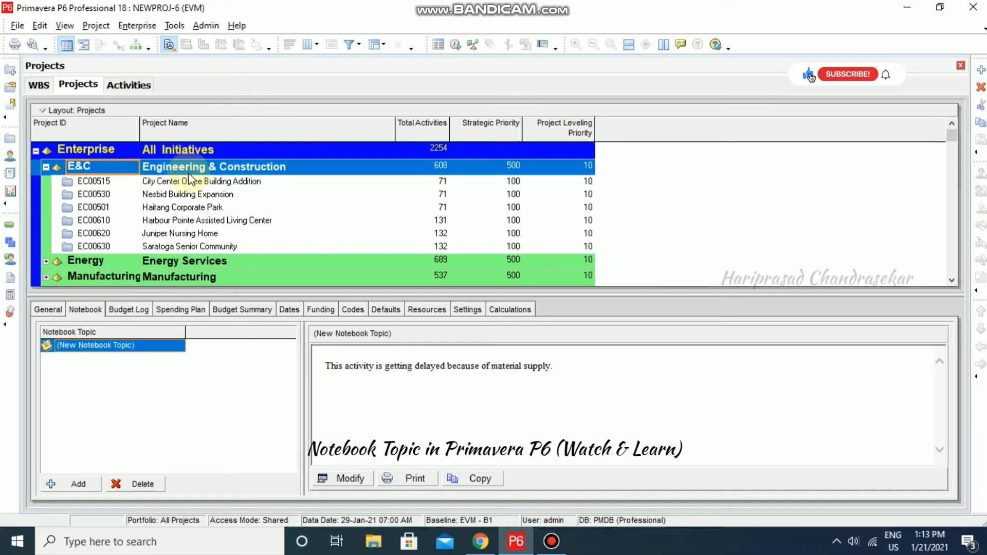
pyautogui.click(130, 84)
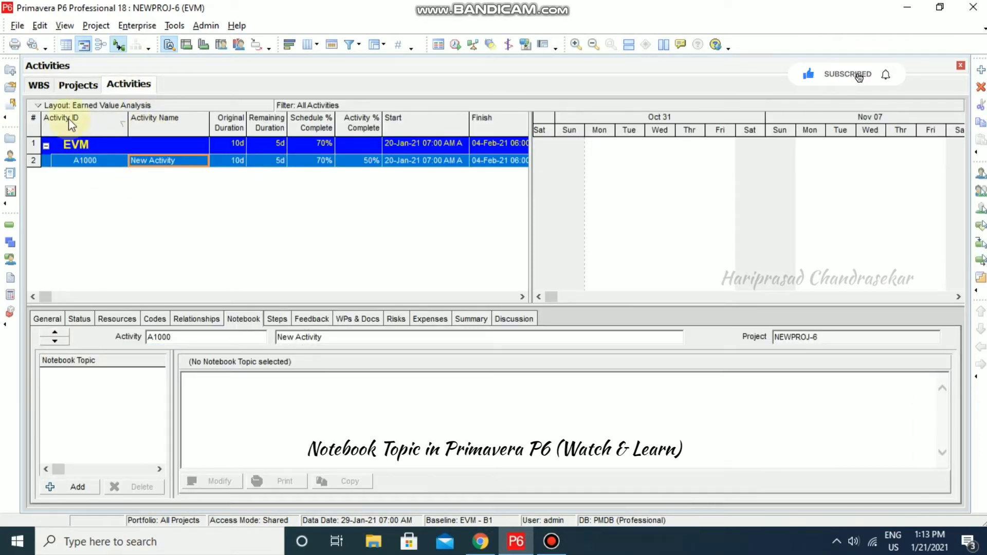
pyautogui.click(46, 86)
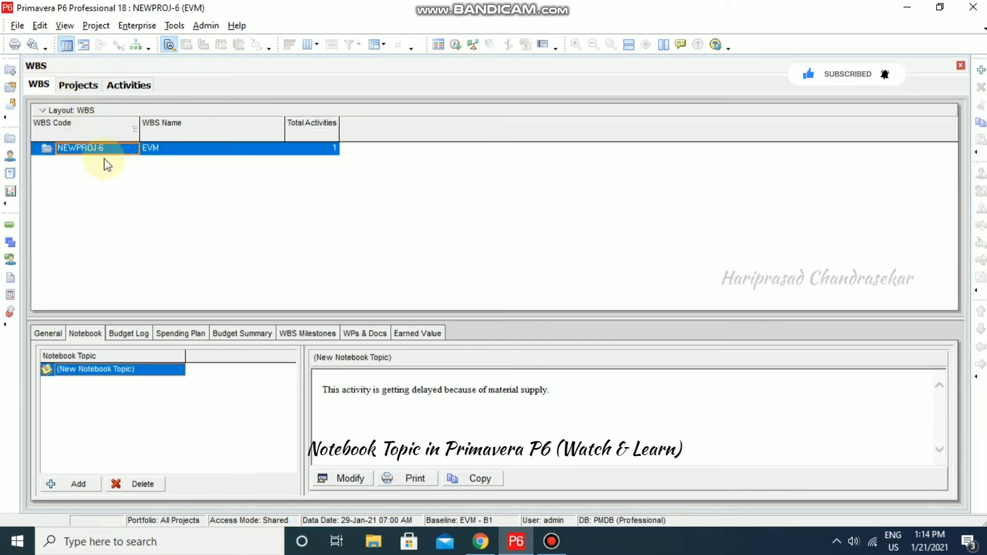
# Assign (New Notebook Topic) to the notebook of activity A1000 in the activities view.
pyautogui.click(123, 85)
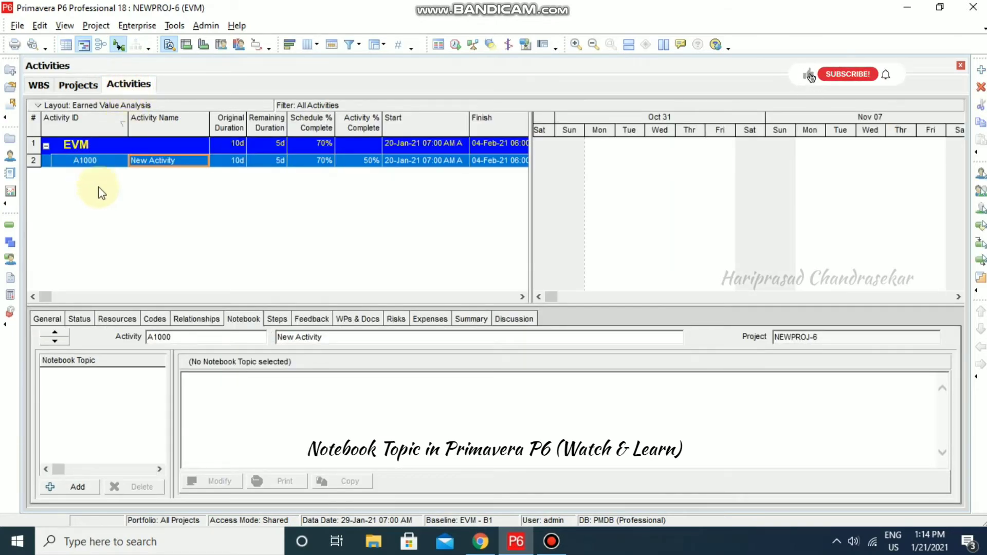
pyautogui.click(81, 488)
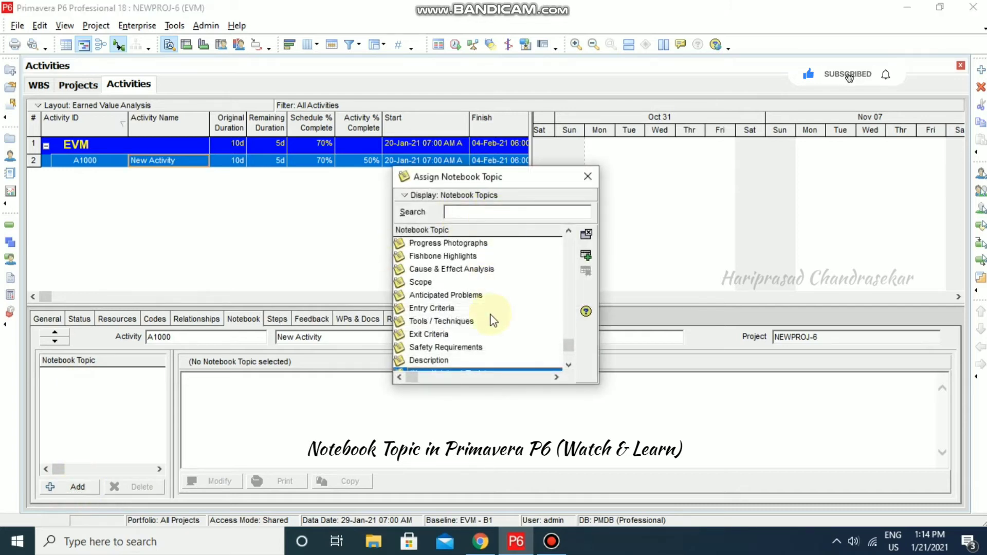
pyautogui.moveTo(569, 344); pyautogui.dragTo(569, 352)
pyautogui.doubleClick(515, 362)
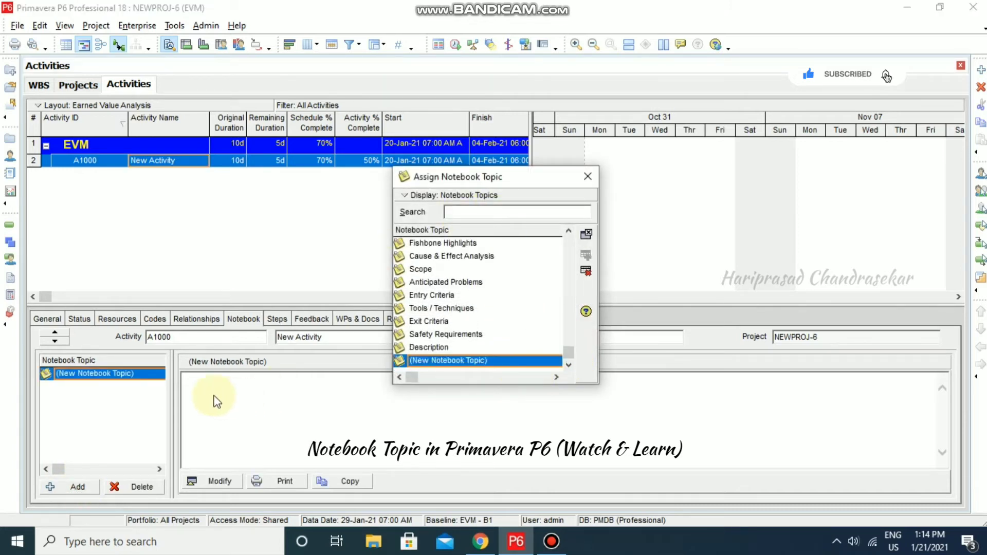
pyautogui.click(588, 177)
# Paste the copied material supply delay note into activity A1000's (New Notebook Topic) and save it.
pyautogui.click(216, 480)
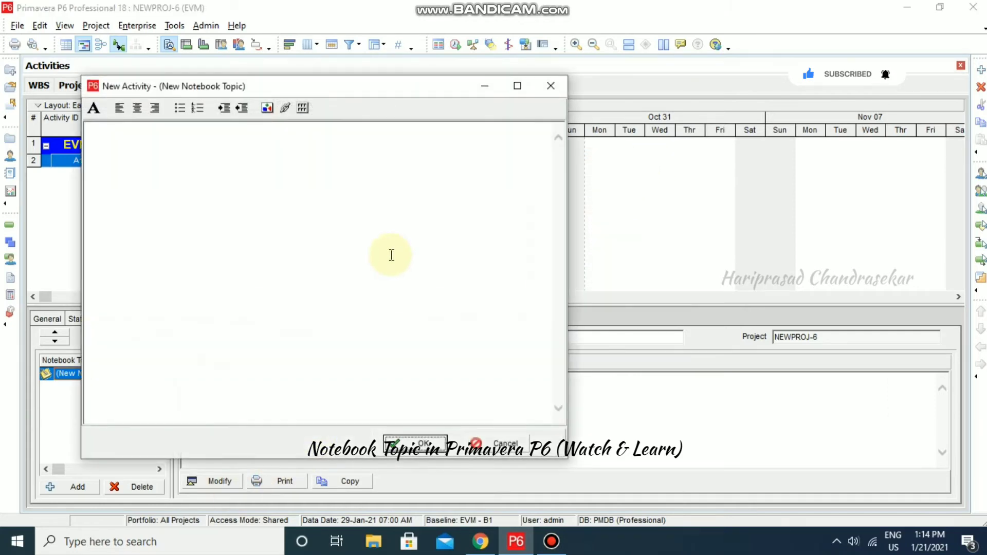
pyautogui.rightClick(161, 144)
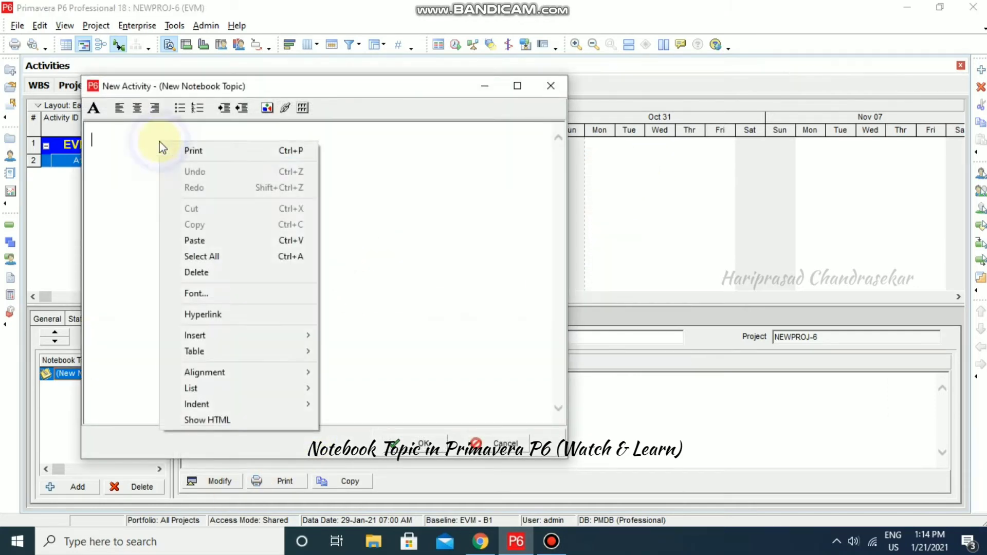
pyautogui.click(194, 240)
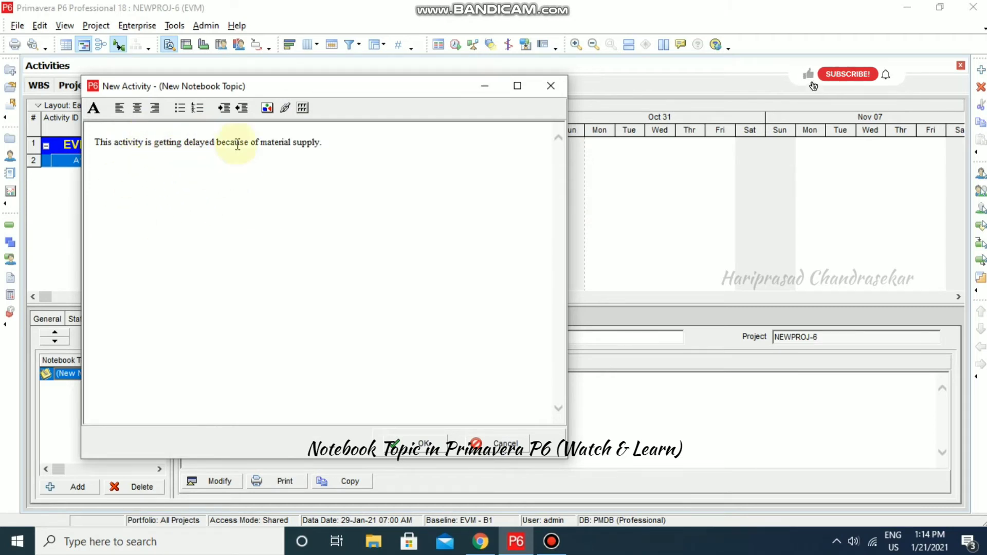
pyautogui.click(432, 446)
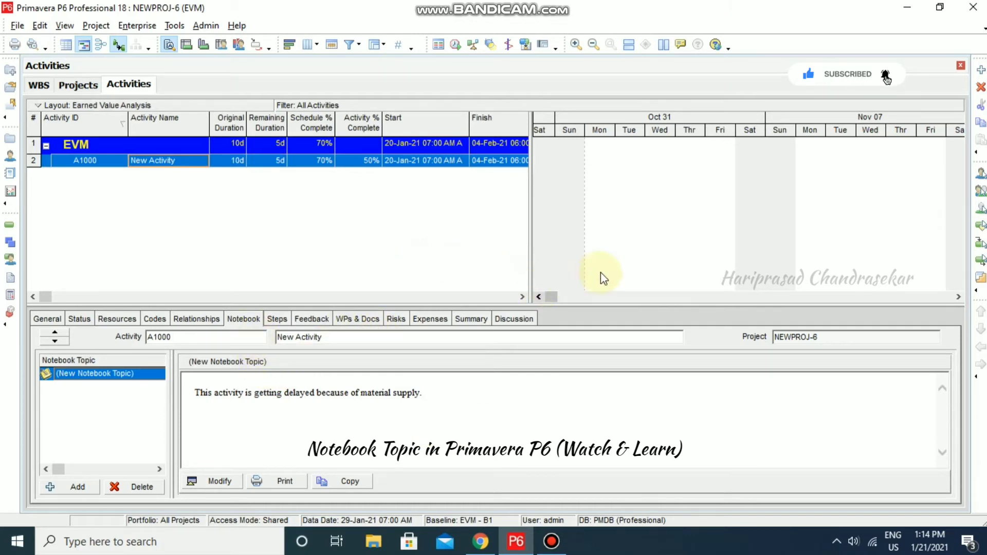
# Examine activity A1000's Gantt bar and its label along the timescale from start to finish.
pyautogui.click(552, 298)
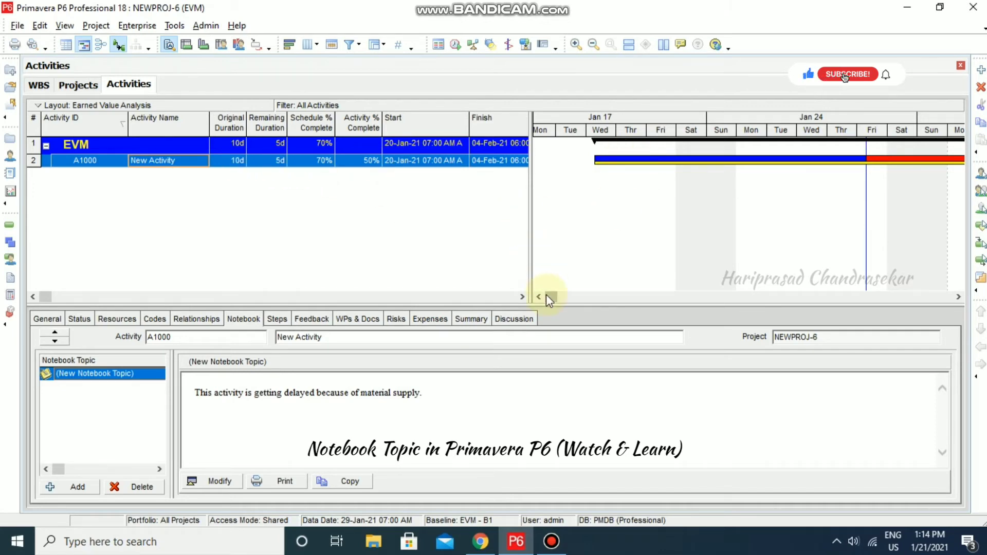
pyautogui.moveTo(547, 296); pyautogui.dragTo(752, 296)
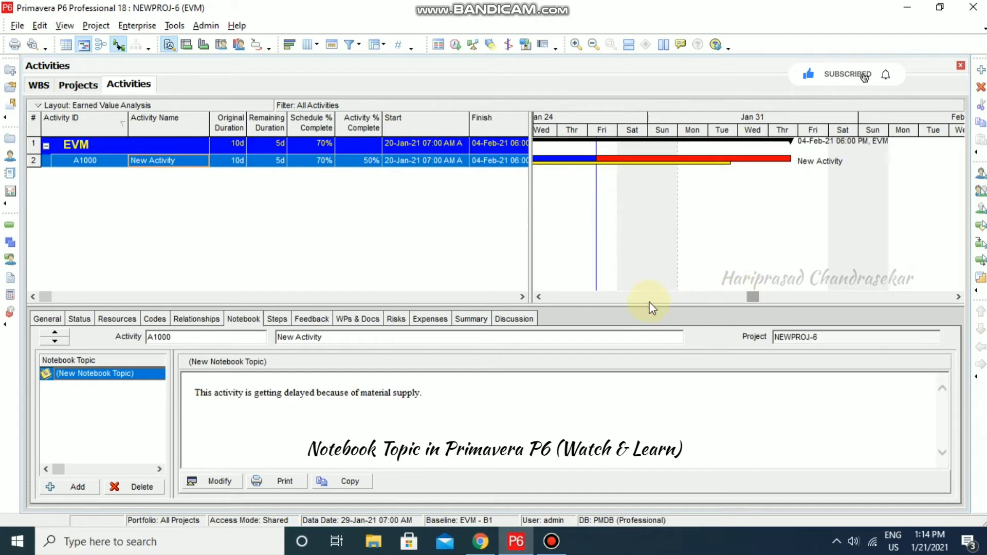
pyautogui.click(538, 298)
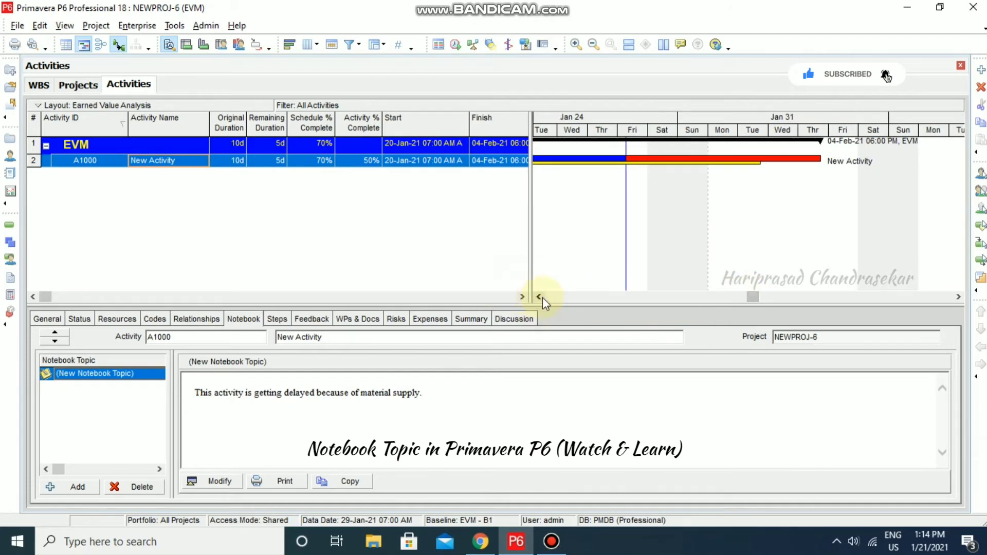
pyautogui.moveTo(742, 304); pyautogui.dragTo(552, 304)
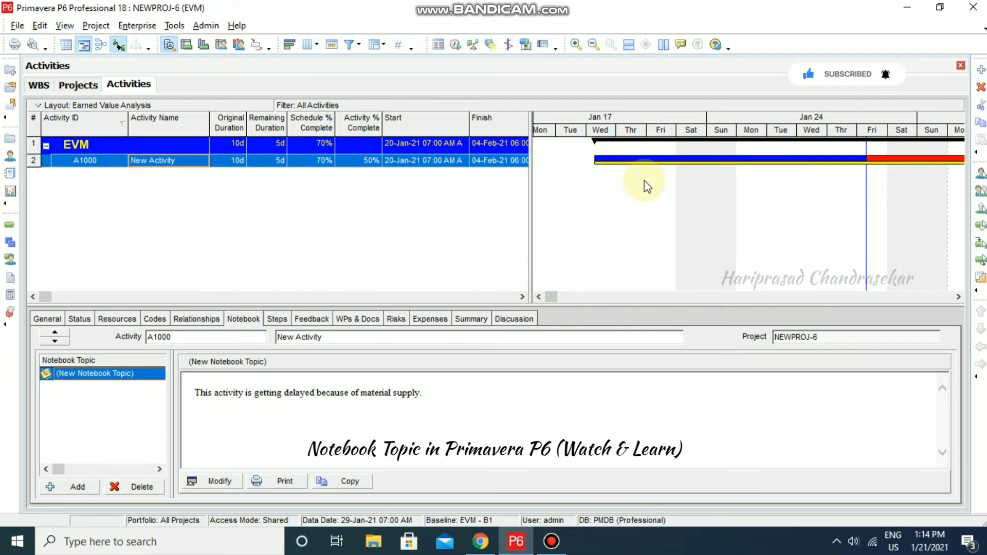
pyautogui.click(959, 297)
pyautogui.click(958, 296)
pyautogui.click(958, 297)
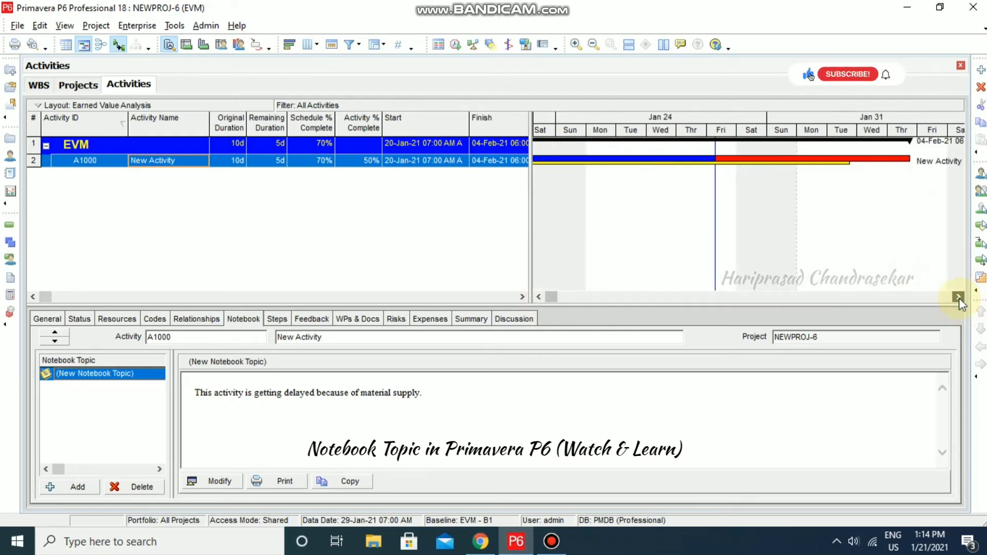
pyautogui.click(958, 297)
pyautogui.click(959, 296)
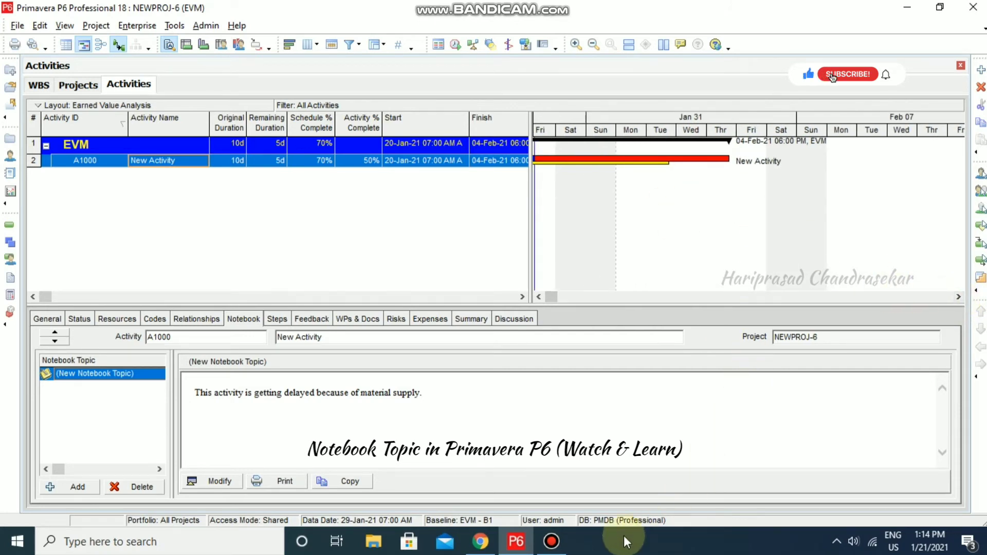
# Open the label settings of the Current Bar Labels bar in the Gantt chart's bar definitions, widening the Name column.
pyautogui.rightClick(742, 196)
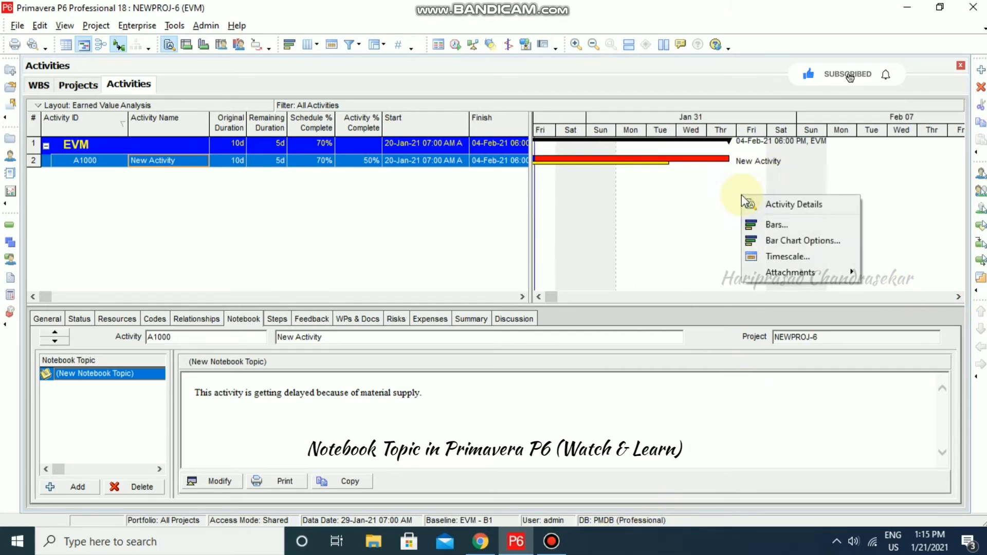
pyautogui.click(783, 228)
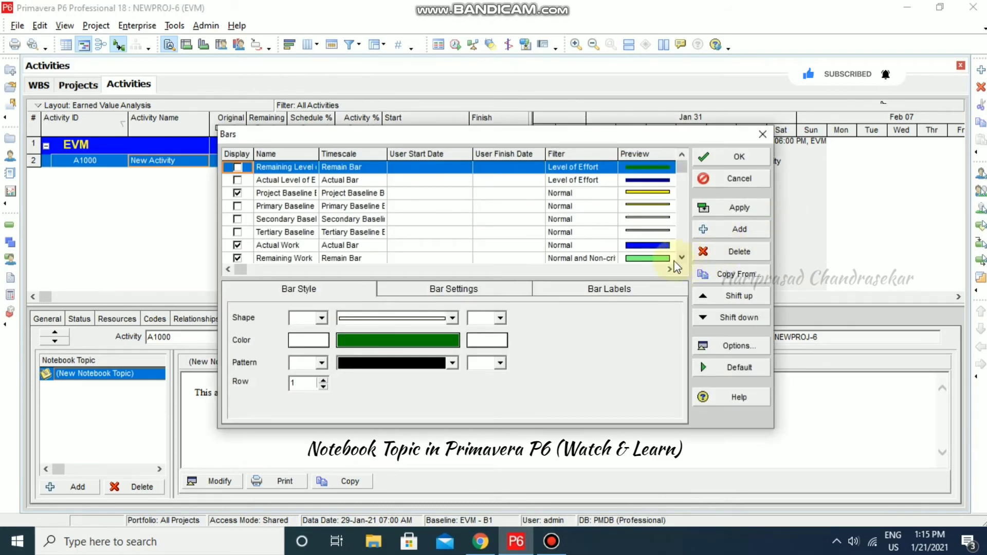
pyautogui.click(682, 259)
pyautogui.click(682, 259)
pyautogui.click(682, 259)
pyautogui.click(682, 258)
pyautogui.click(682, 259)
pyautogui.click(683, 259)
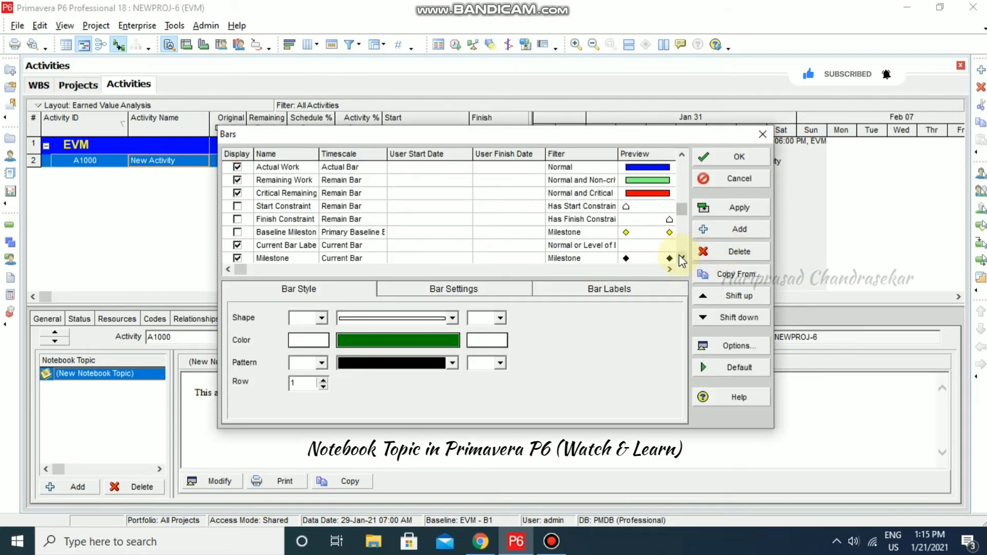
pyautogui.click(682, 259)
pyautogui.click(683, 258)
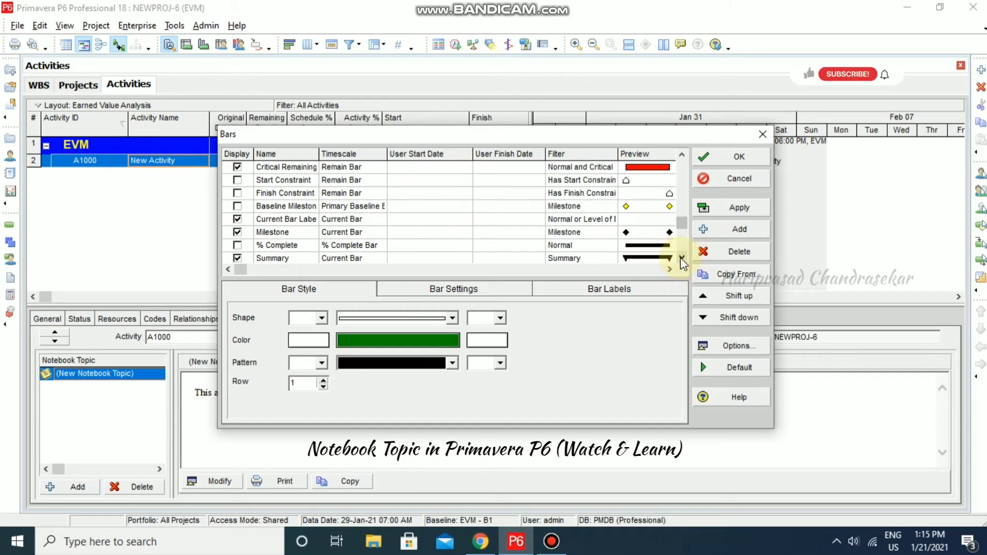
pyautogui.click(682, 258)
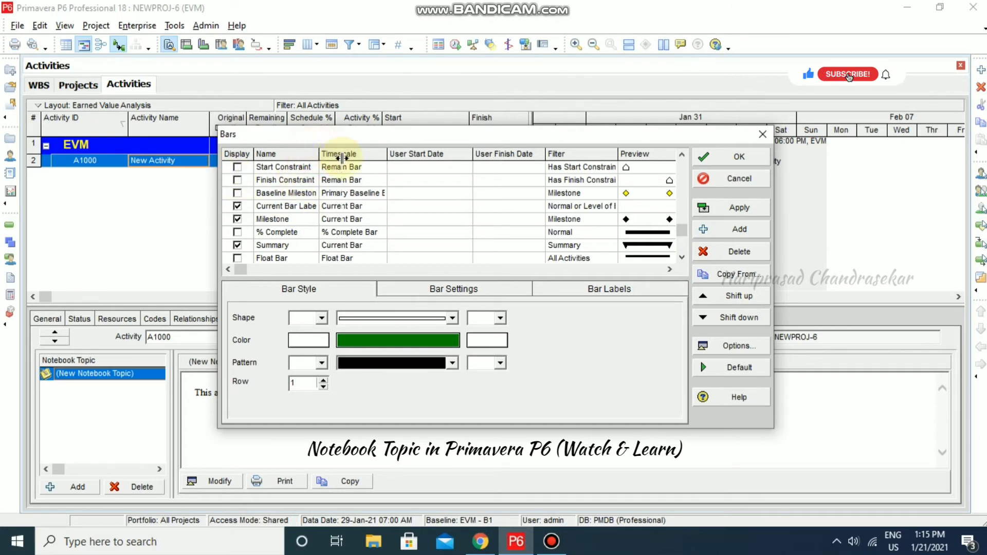
pyautogui.moveTo(319, 152); pyautogui.dragTo(342, 152)
pyautogui.click(348, 209)
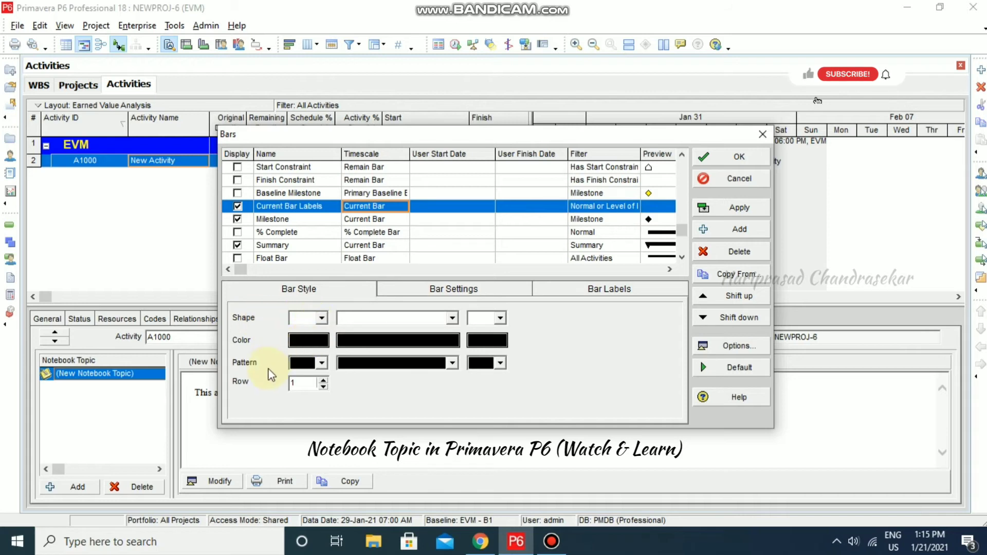
pyautogui.click(441, 291)
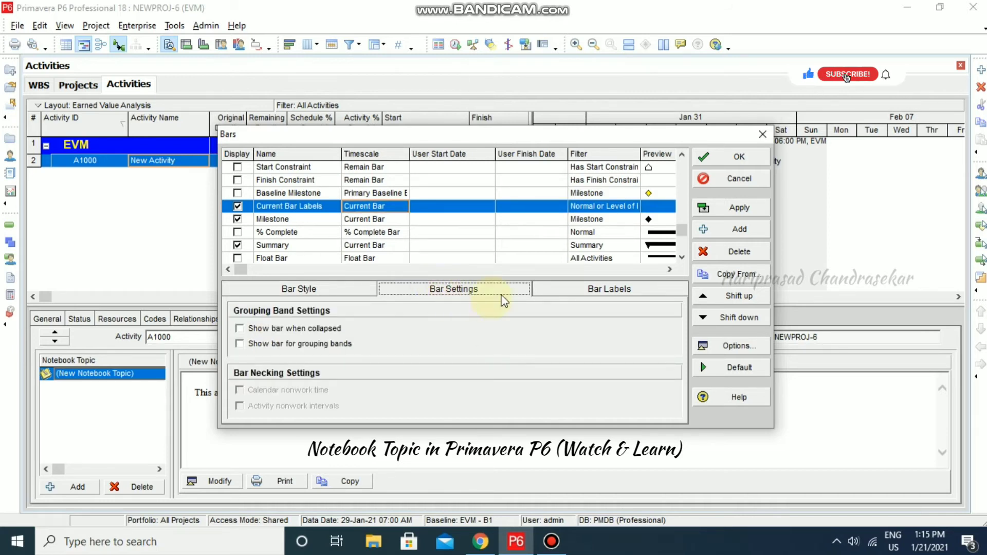
pyautogui.click(594, 292)
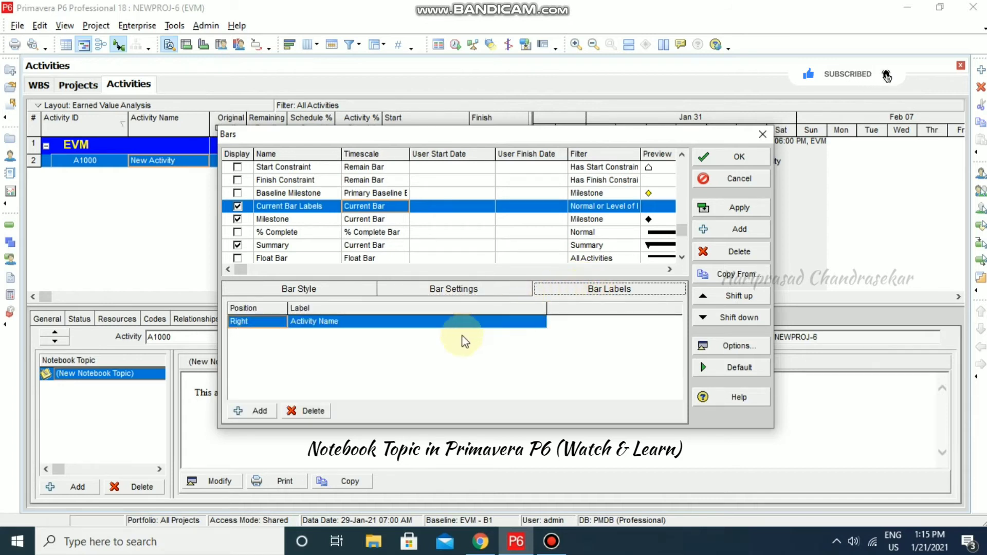
# Set the Current Bar Labels bar's label position to Left and its label to Notebook - (New Notebook Topic).
pyautogui.click(275, 322)
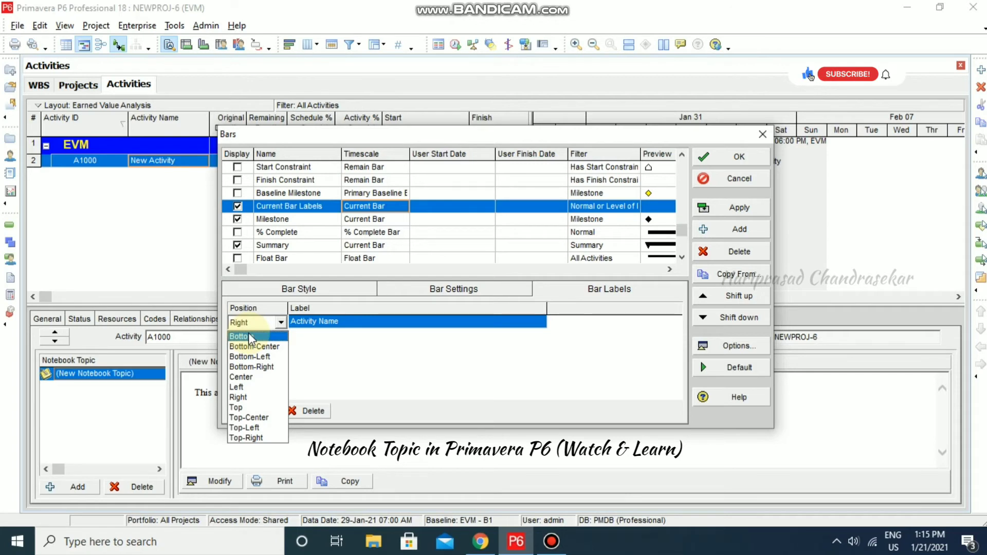
pyautogui.click(241, 386)
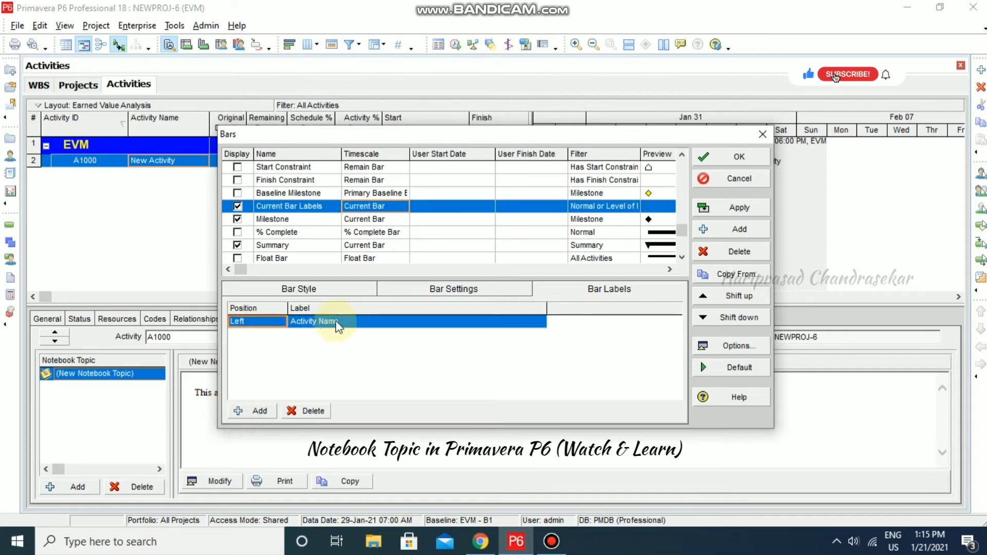
pyautogui.click(396, 323)
pyautogui.click(538, 322)
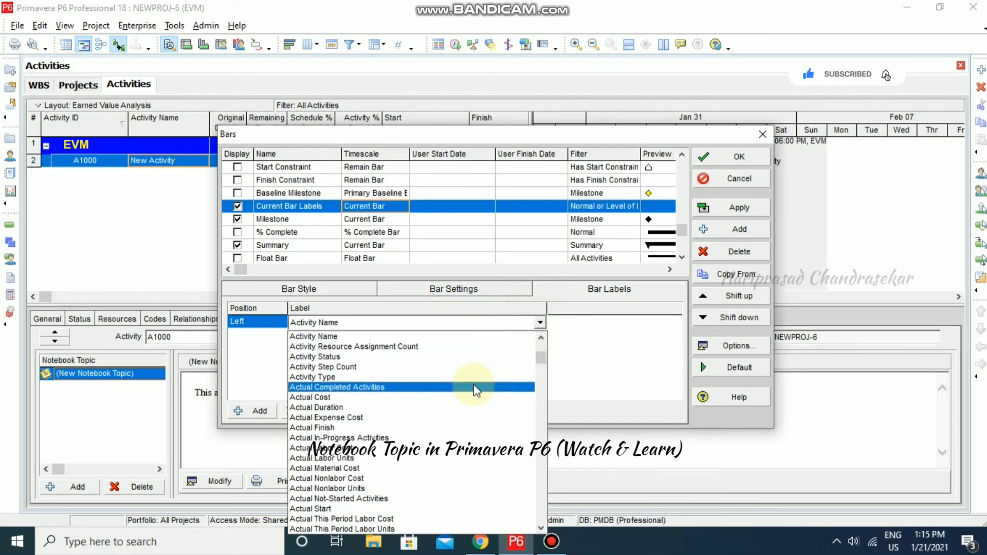
pyautogui.press('n')
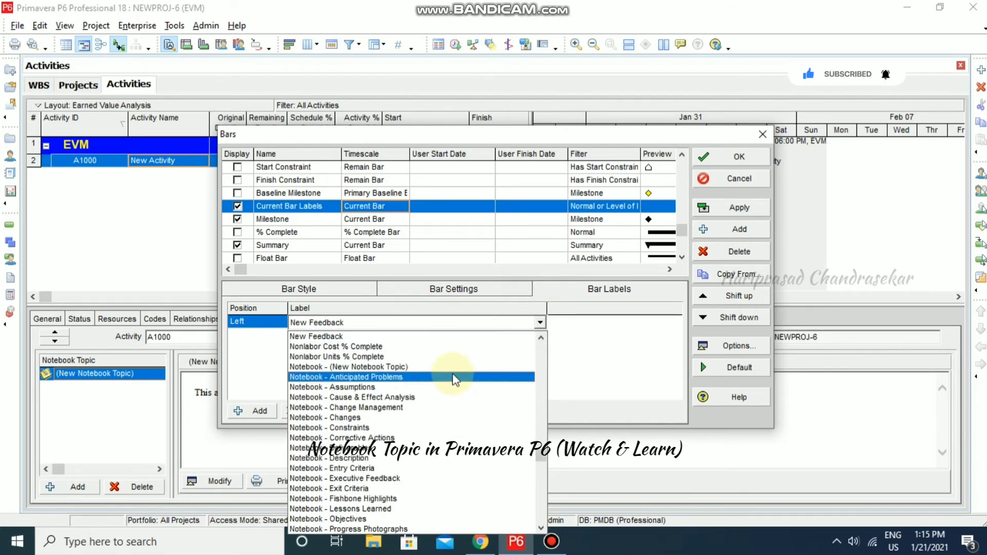
pyautogui.click(358, 368)
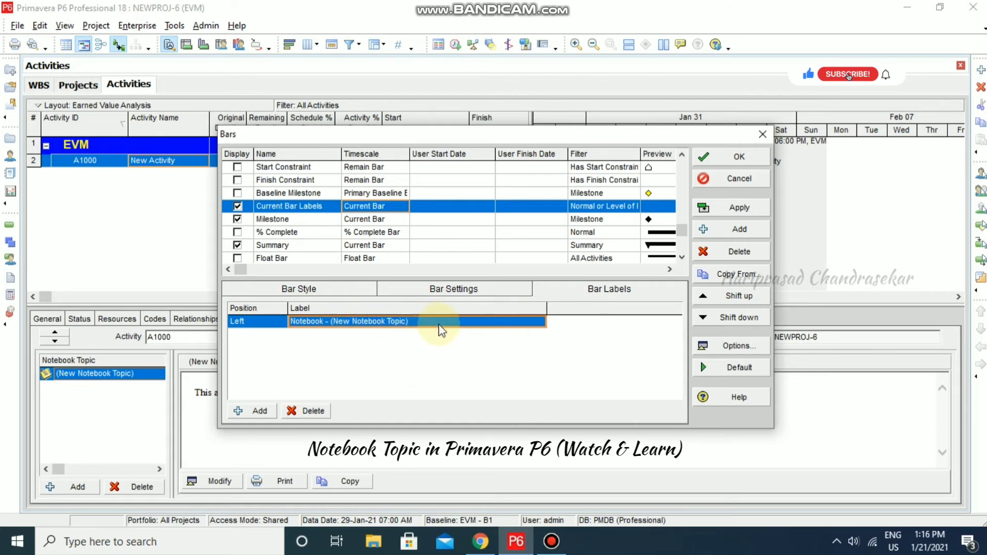
# Apply the Current Bar Labels settings and view the note label before the start of activity A1000's Gantt bar.
pyautogui.click(739, 212)
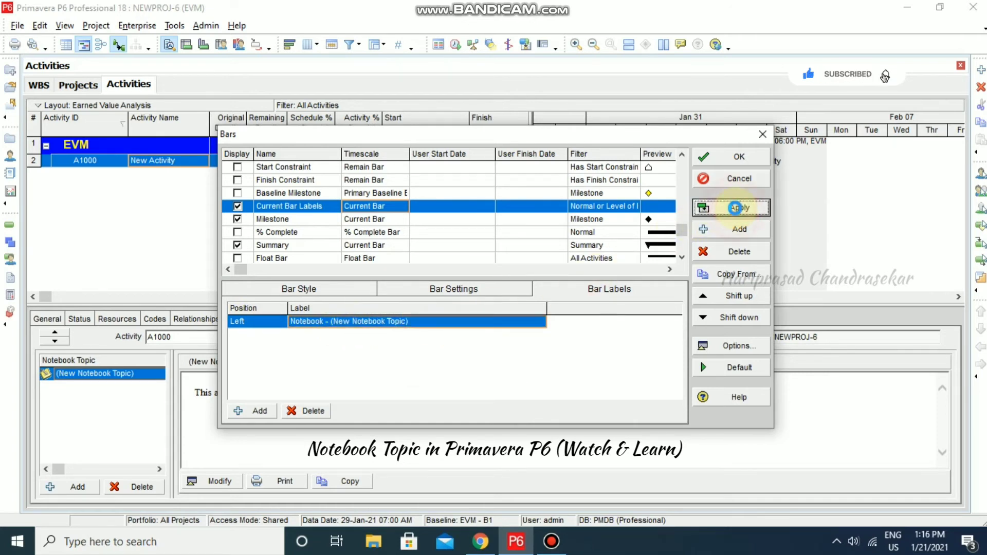
pyautogui.click(740, 160)
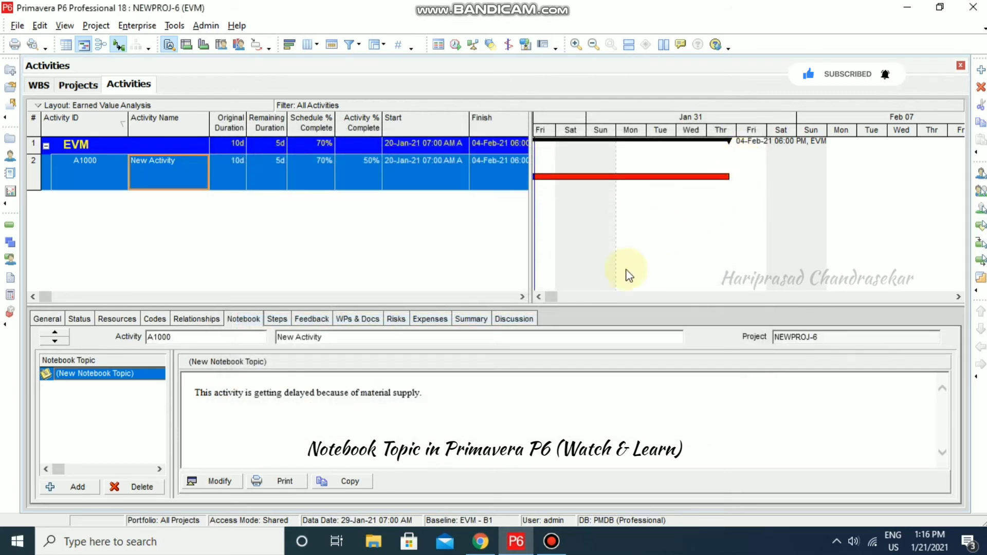
pyautogui.click(548, 295)
pyautogui.moveTo(564, 298); pyautogui.dragTo(509, 282)
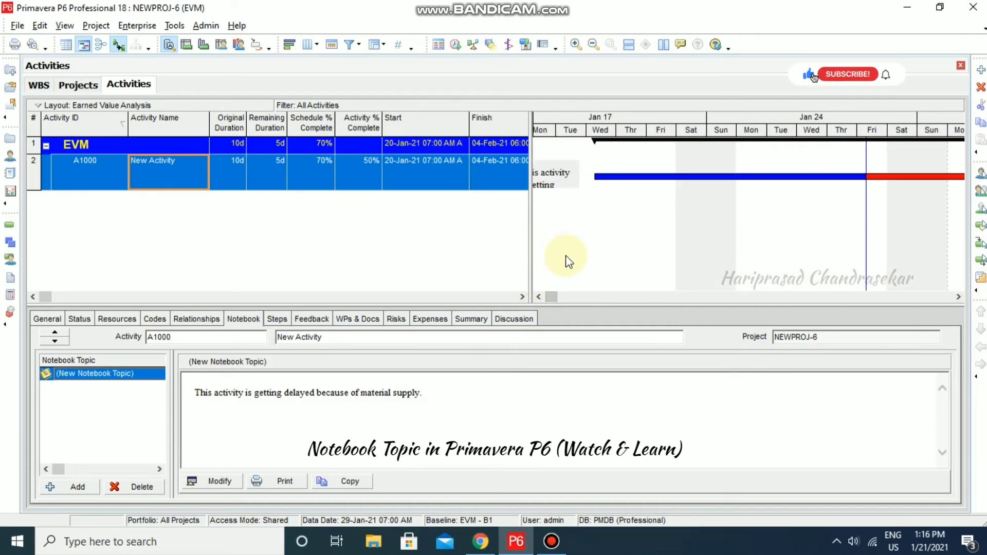
pyautogui.click(537, 297)
pyautogui.click(537, 297)
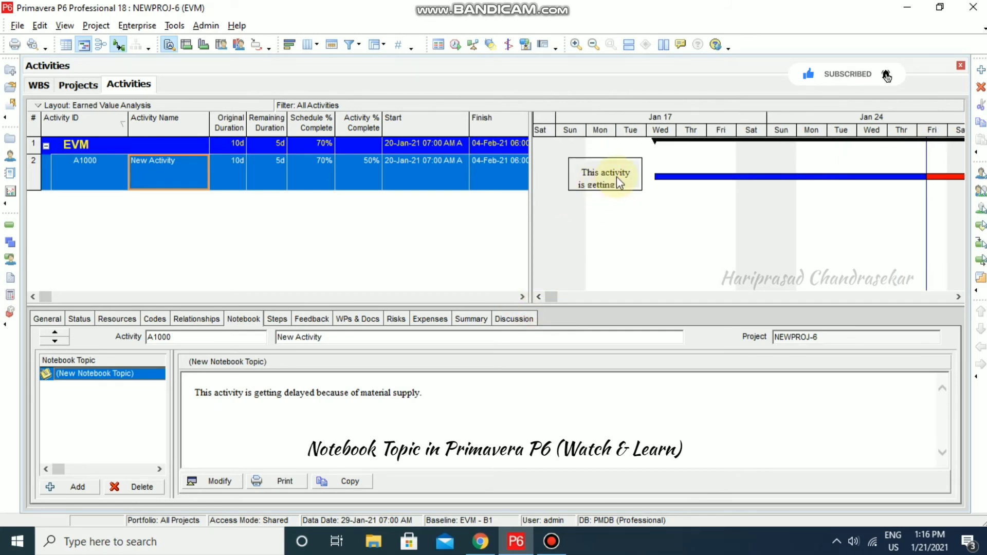
# Reopen the label settings of the Current Bar Labels bar in the Gantt chart's bar definitions.
pyautogui.rightClick(620, 215)
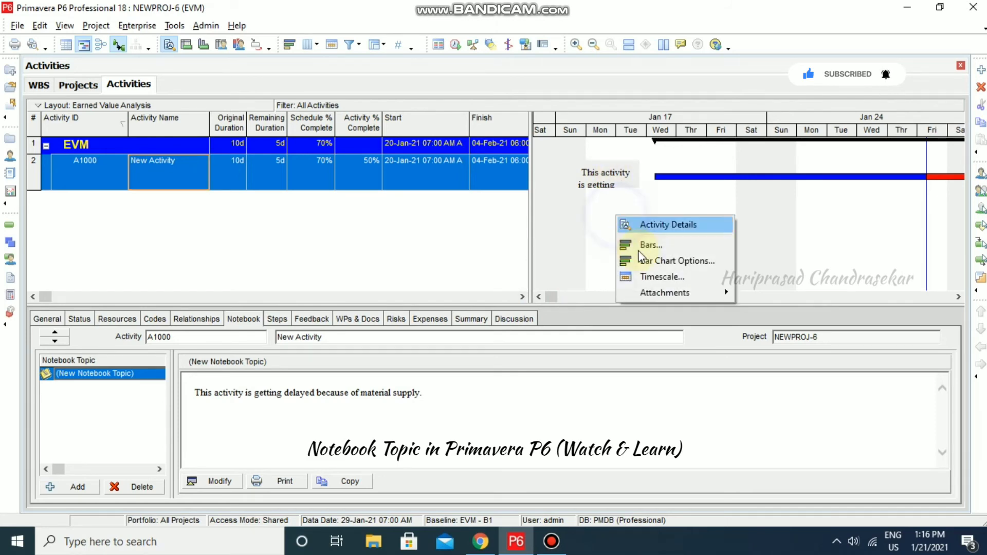
pyautogui.click(643, 243)
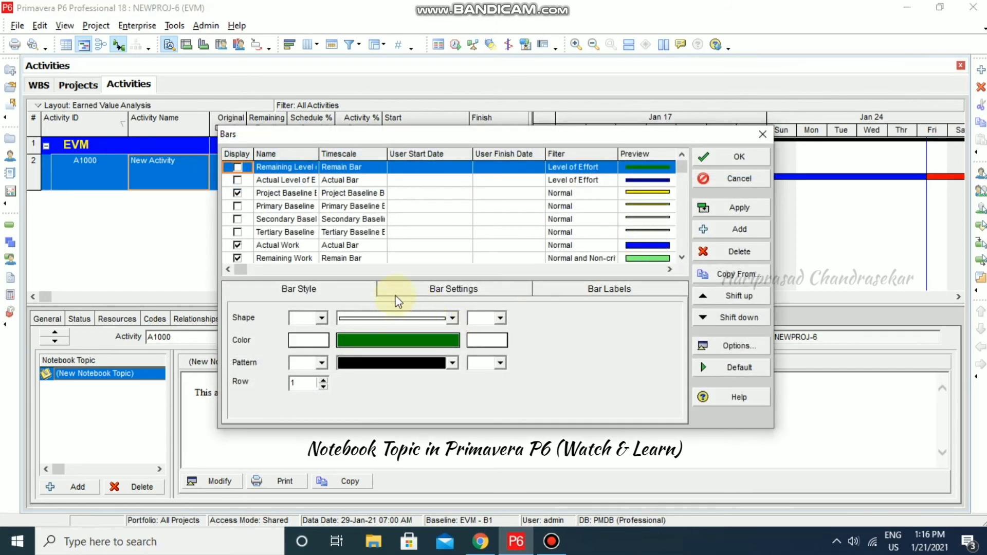
pyautogui.click(295, 247)
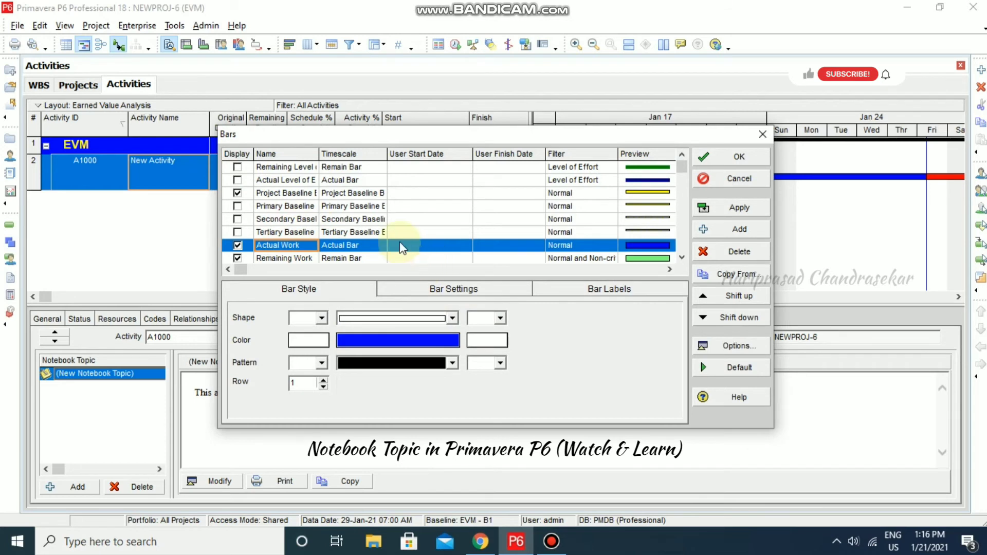
pyautogui.scroll(-5, 411, 254)
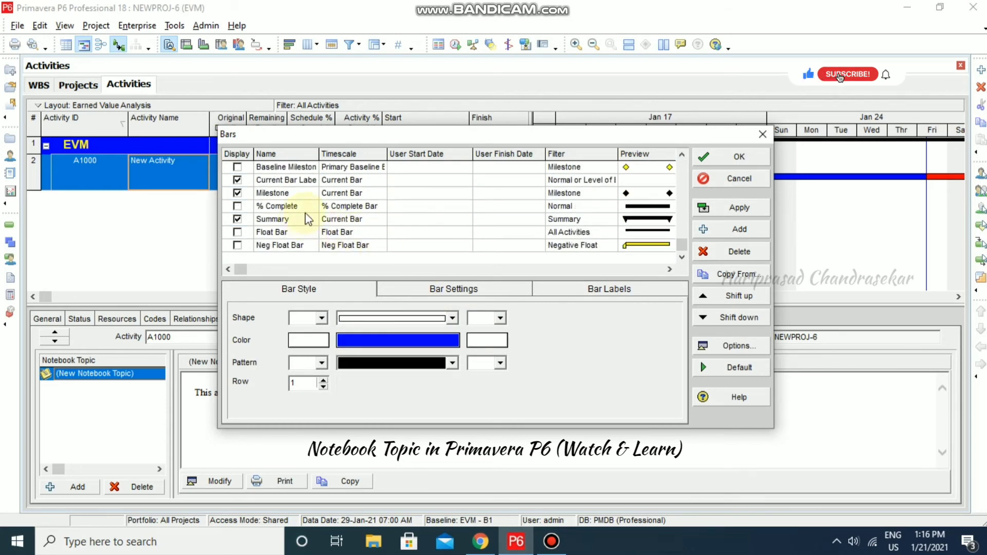
pyautogui.click(286, 180)
pyautogui.click(626, 291)
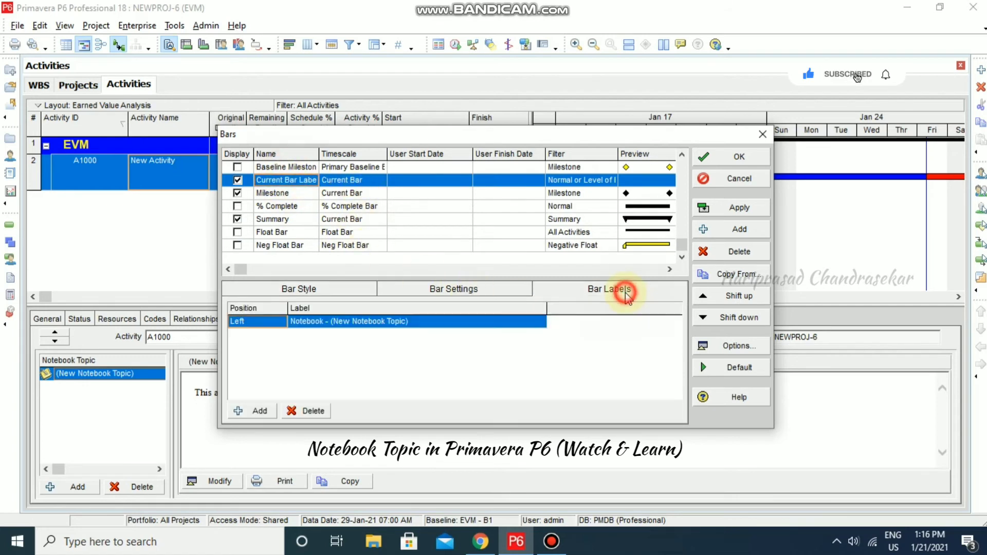
# Change the Notebook - (New Notebook Topic) label's position to Right, apply it and view the end of A1000's bar.
pyautogui.click(281, 322)
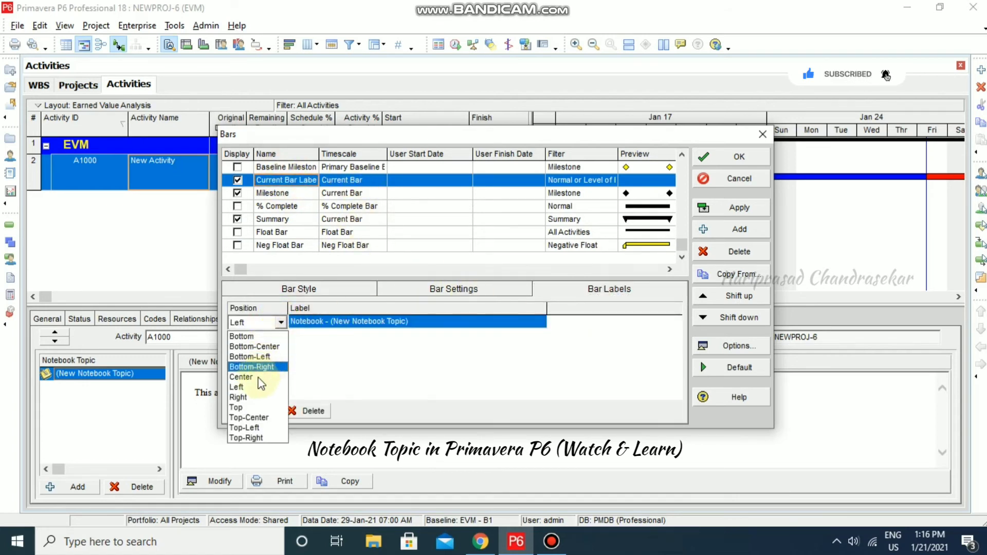
pyautogui.click(240, 397)
pyautogui.click(259, 411)
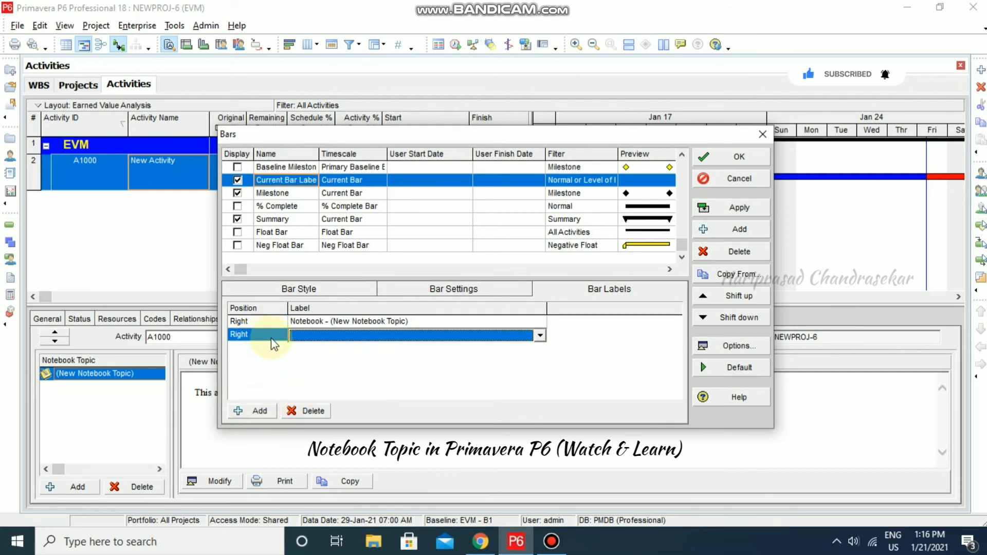
pyautogui.click(308, 410)
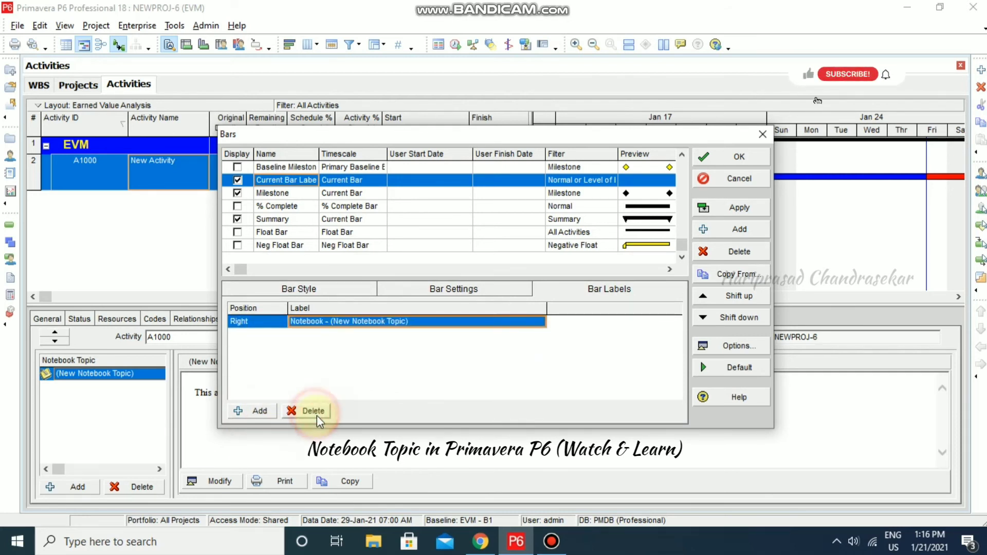
pyautogui.click(741, 210)
pyautogui.click(745, 157)
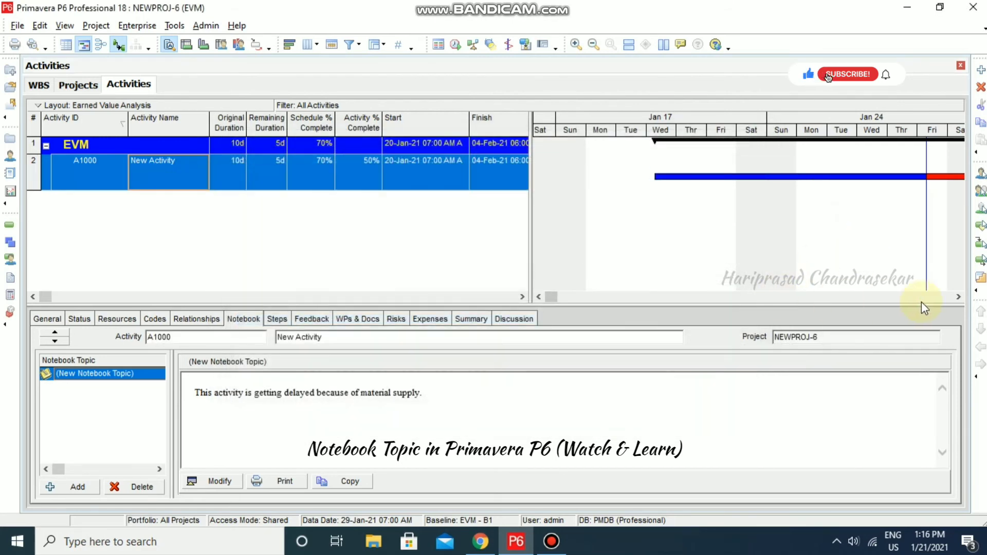
pyautogui.click(954, 296)
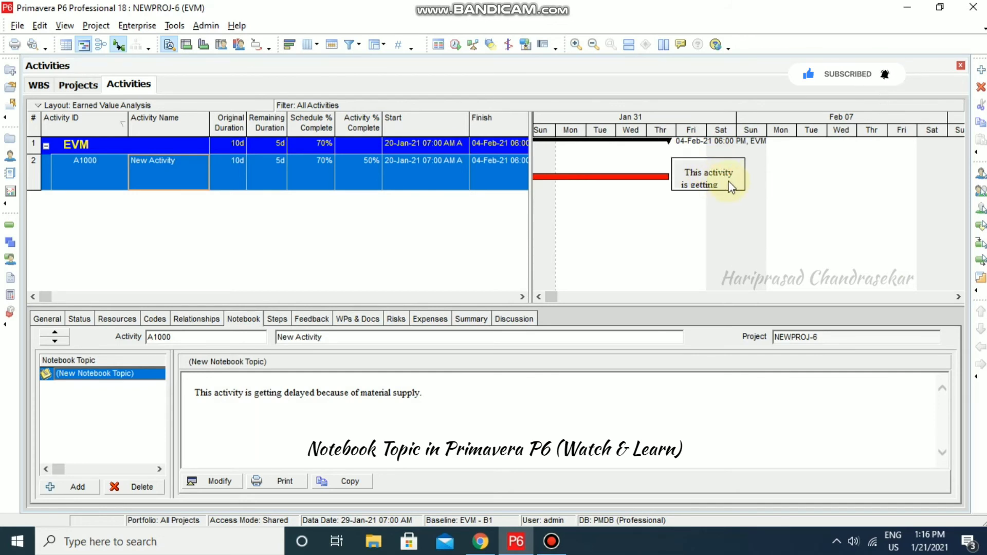
# Open the bar chart options and review the Collapsed Bars, Data Date, Sight Lines, Progress Line and General settings.
pyautogui.rightClick(798, 211)
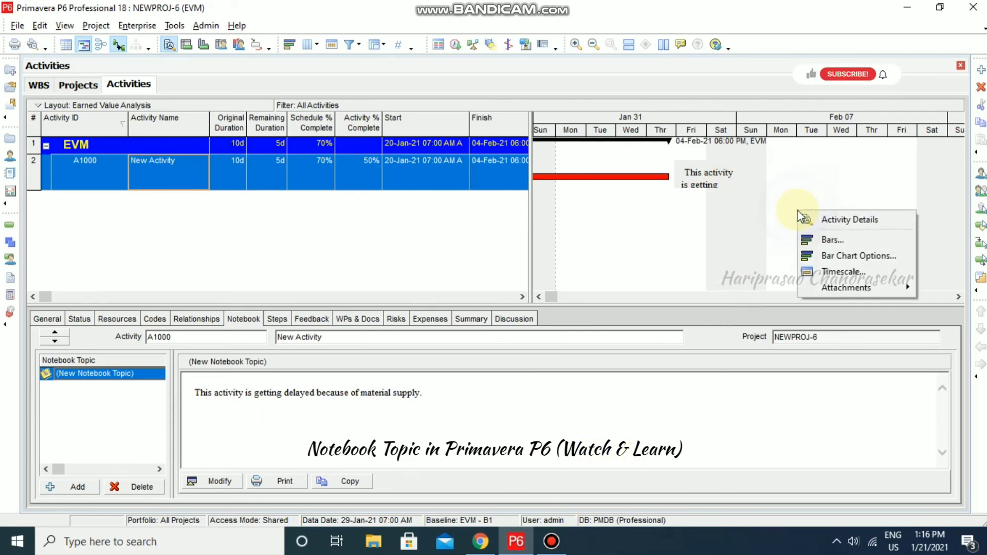
pyautogui.click(843, 257)
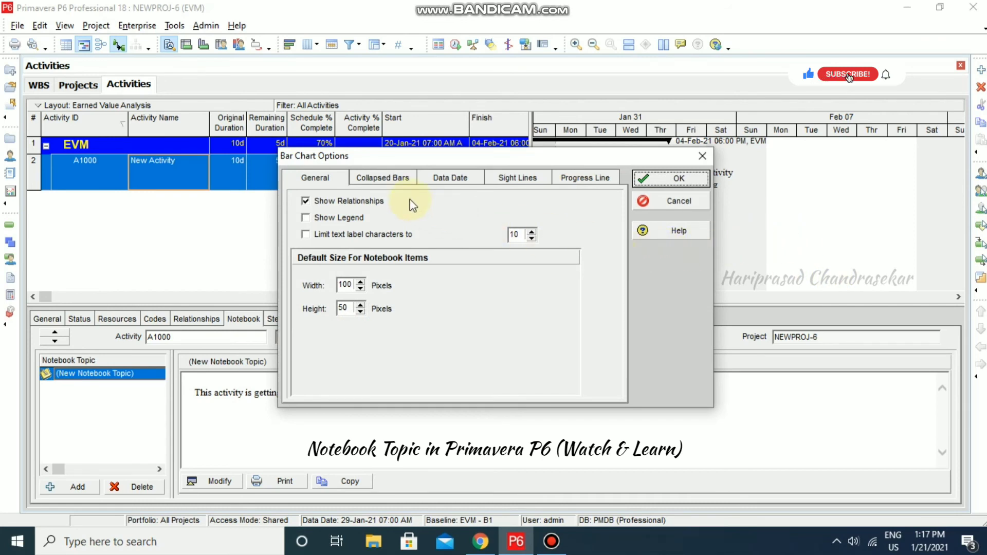
pyautogui.click(390, 178)
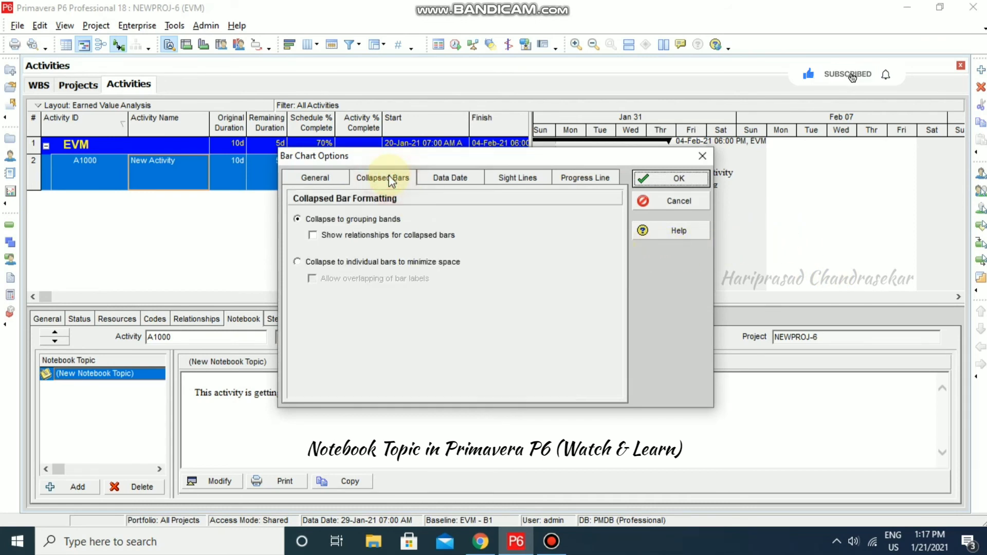
pyautogui.click(453, 177)
pyautogui.click(522, 180)
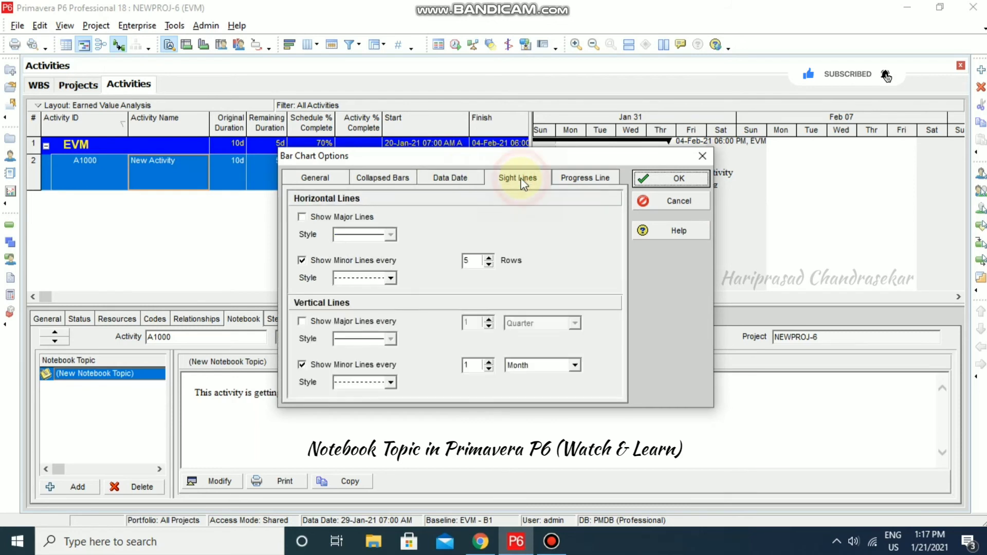
pyautogui.click(577, 179)
pyautogui.click(331, 179)
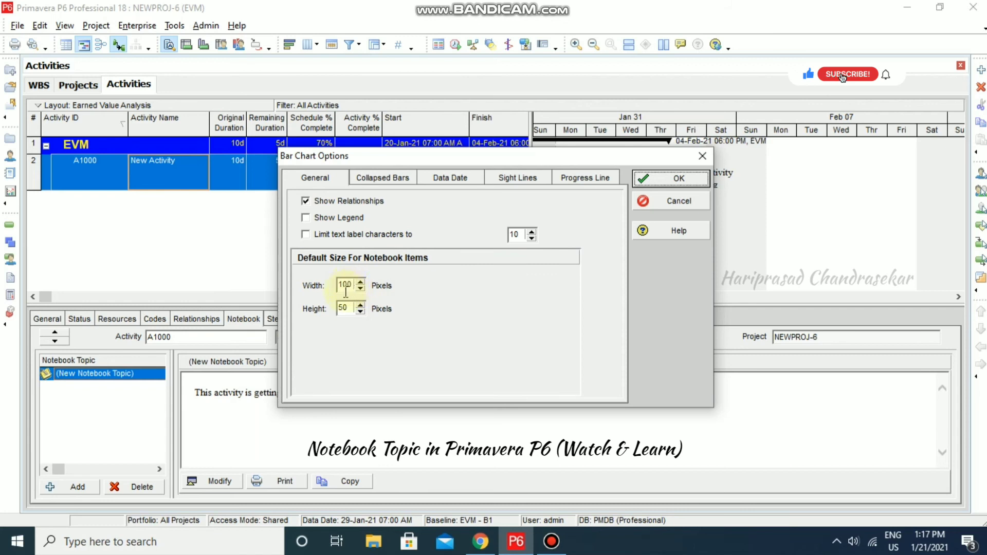
# Set the default width for notebook items to 999 pixels in the bar chart options.
pyautogui.moveTo(458, 161); pyautogui.dragTo(274, 163)
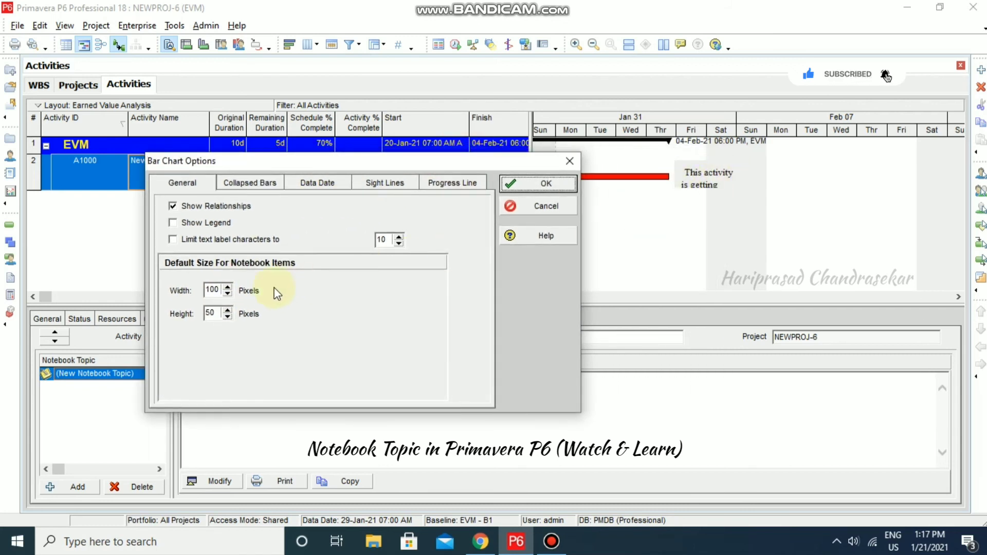
pyautogui.doubleClick(213, 290)
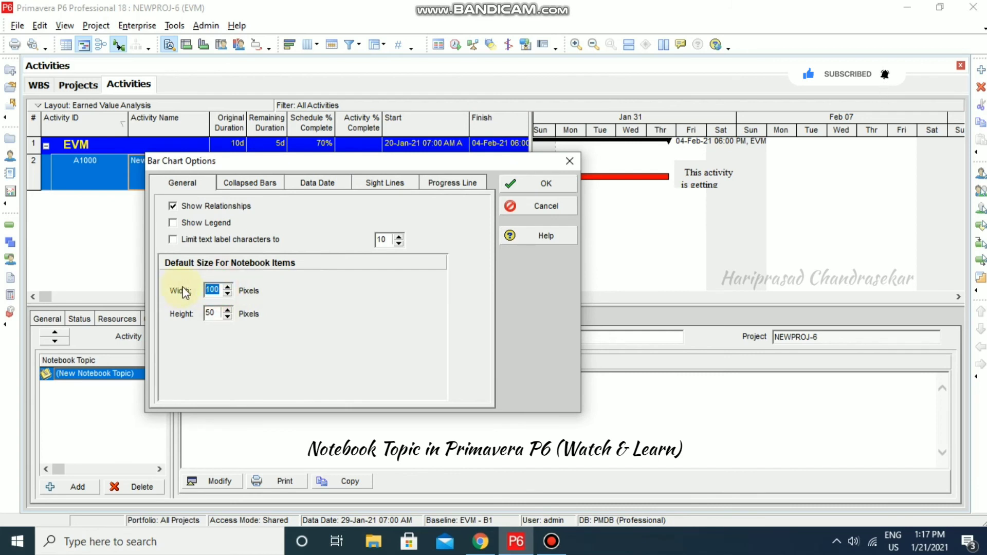
pyautogui.write('200')
pyautogui.click(557, 183)
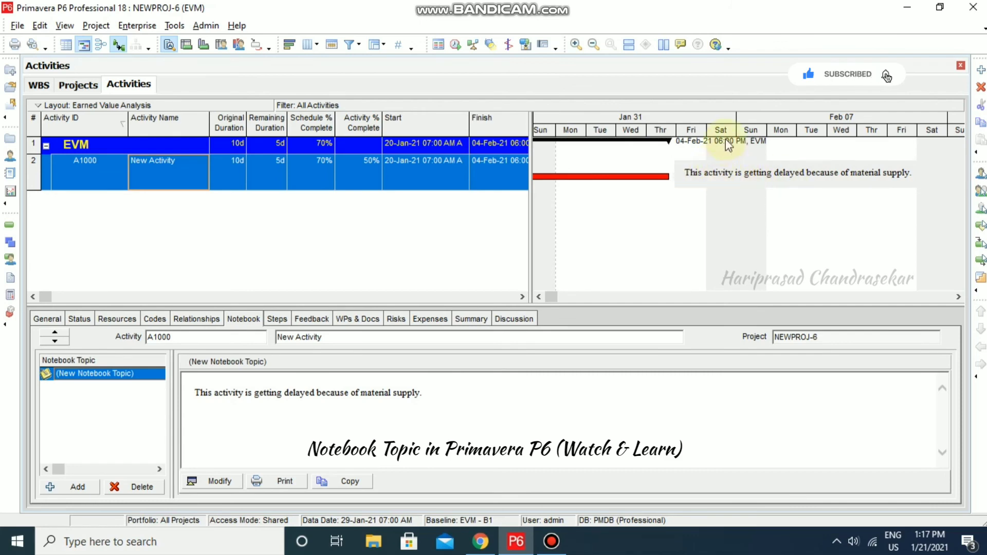
# Set the default height for notebook items to 25 pixels in the bar chart options.
pyautogui.rightClick(683, 209)
pyautogui.click(725, 255)
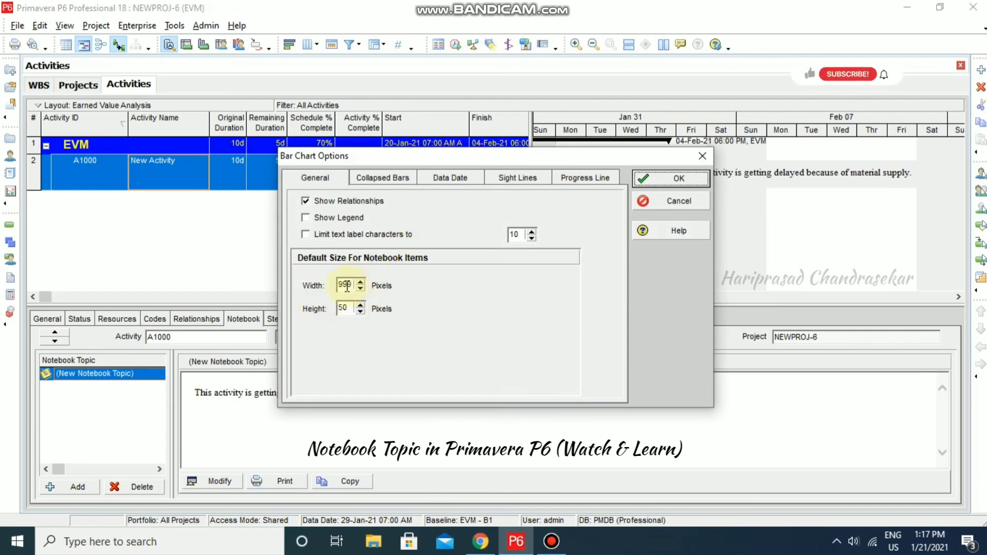
pyautogui.doubleClick(343, 308)
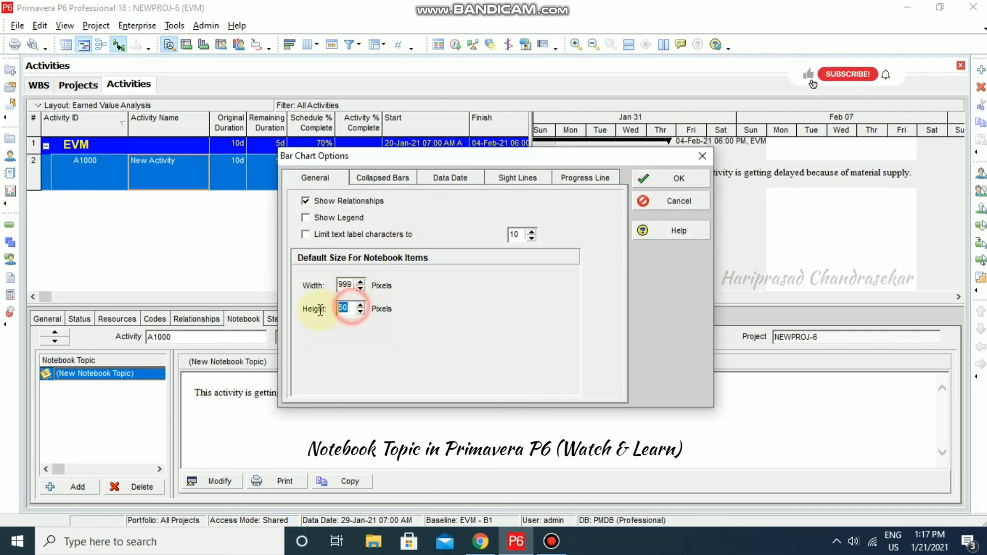
pyautogui.write('25')
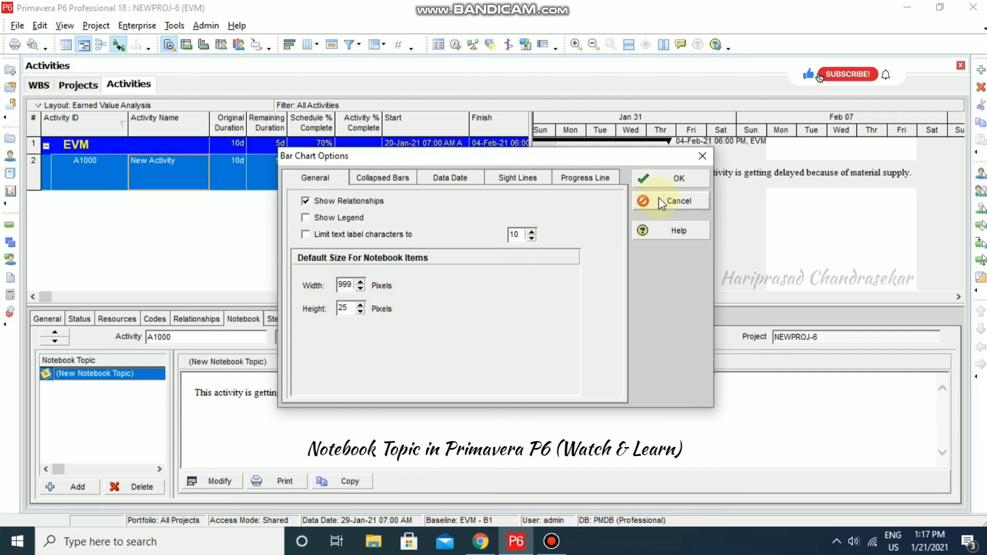
pyautogui.click(672, 178)
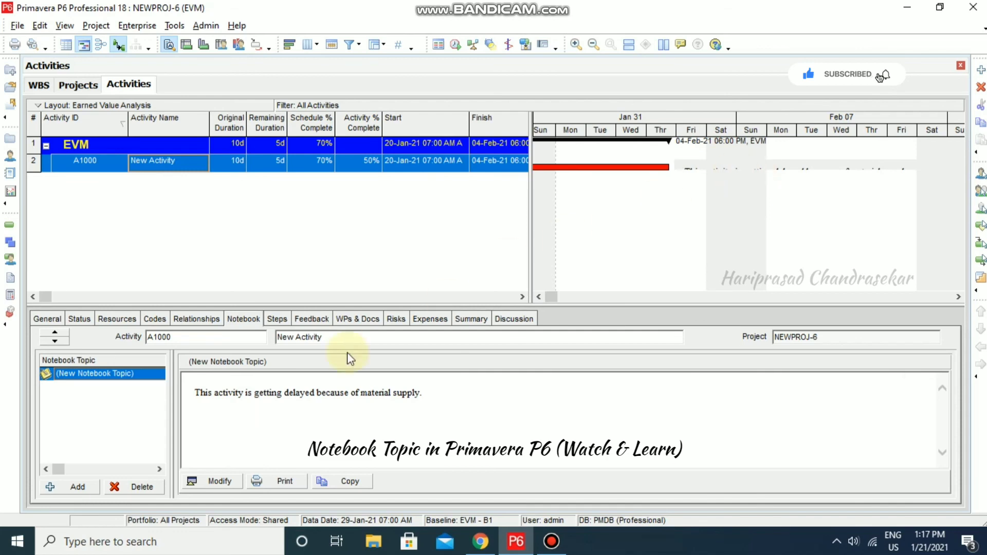
# Reduce the font size of activity A1000's material supply delay note to 8 and save the note.
pyautogui.click(224, 486)
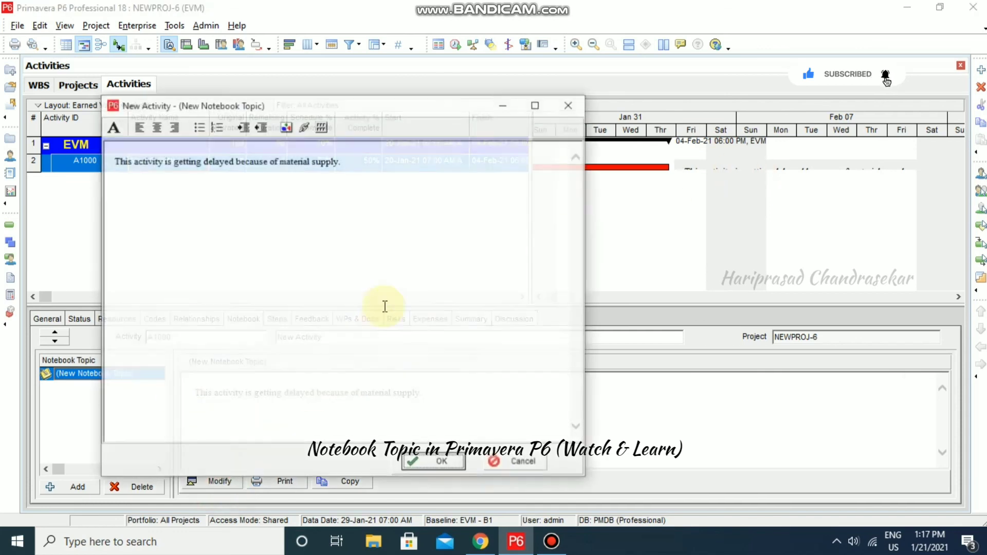
pyautogui.moveTo(363, 165); pyautogui.dragTo(126, 172)
pyautogui.click(113, 127)
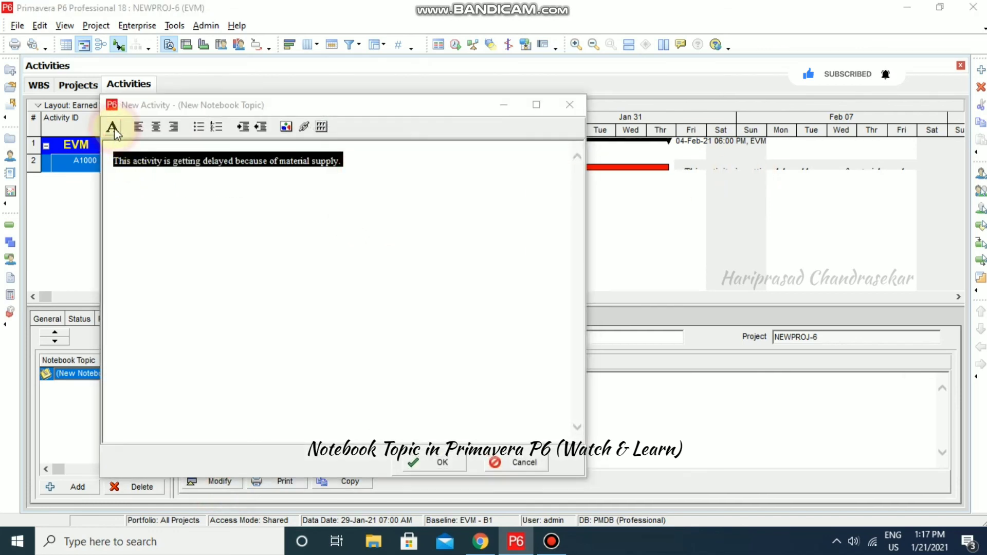
pyautogui.click(547, 229)
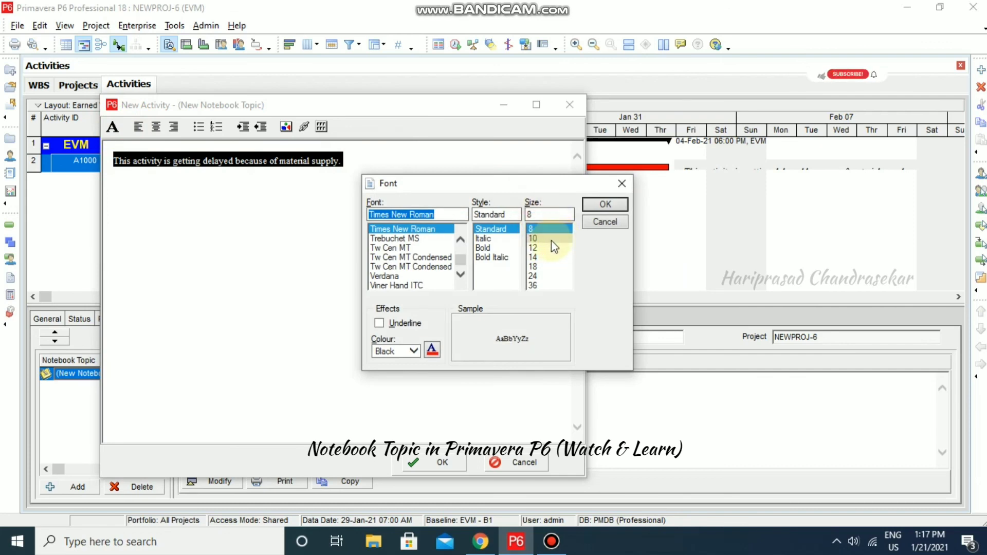
pyautogui.click(605, 205)
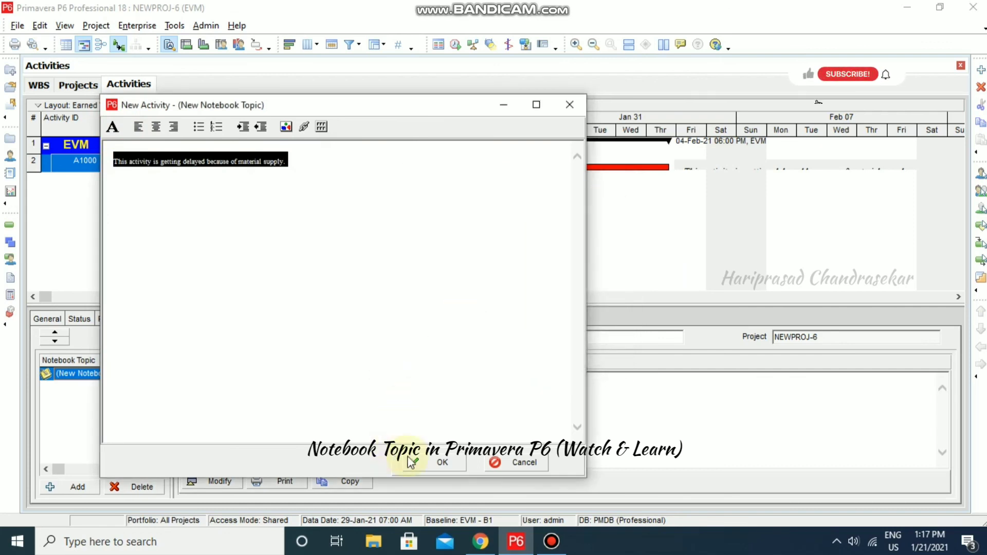
pyautogui.click(443, 462)
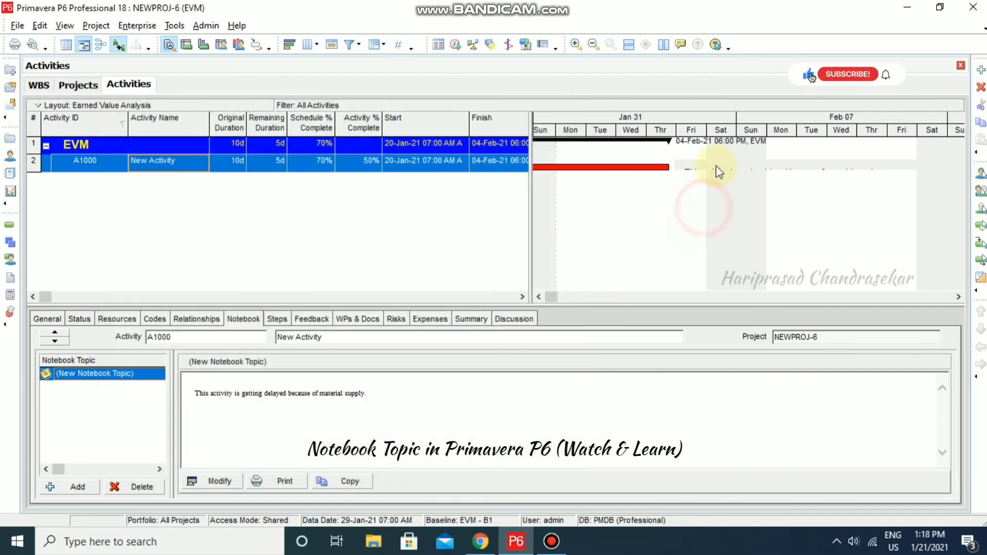
# Set the default height for notebook items to 35 pixels and check the note label beside A1000's bar.
pyautogui.click(719, 170)
pyautogui.rightClick(688, 218)
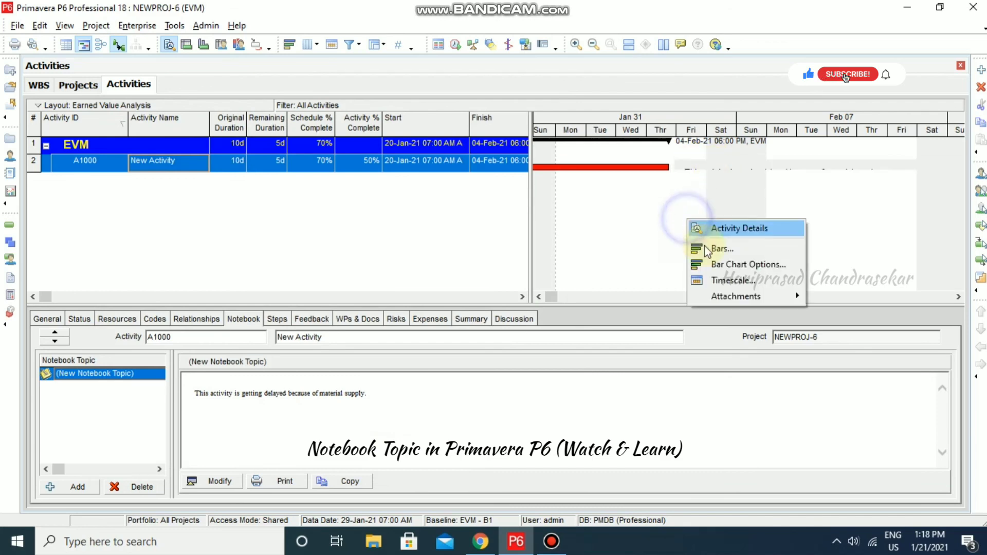
pyautogui.click(720, 265)
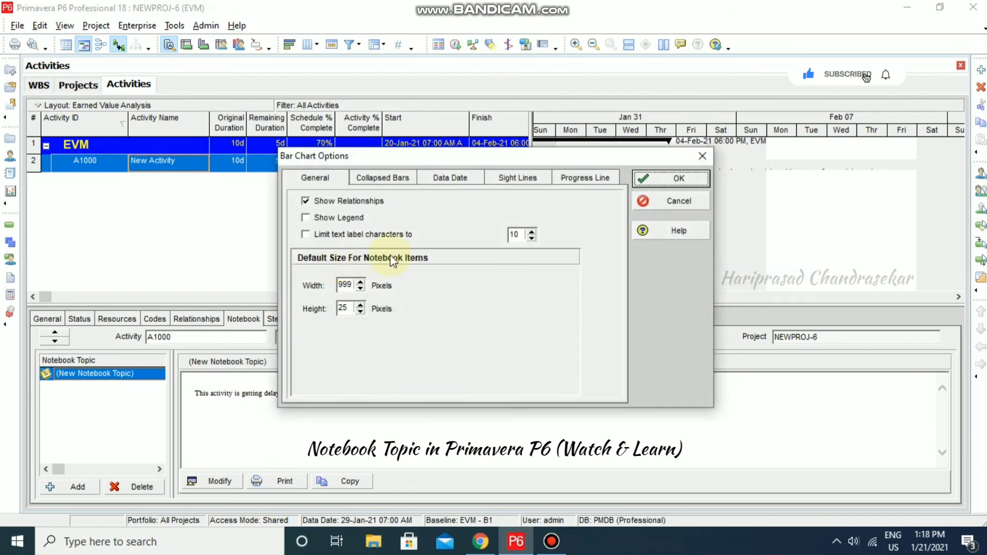
pyautogui.doubleClick(343, 307)
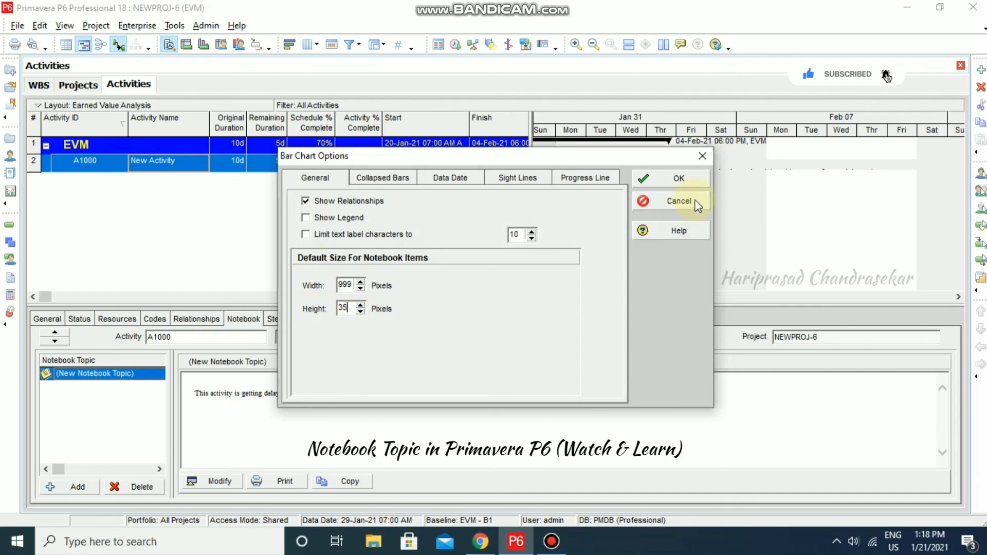
pyautogui.click(677, 179)
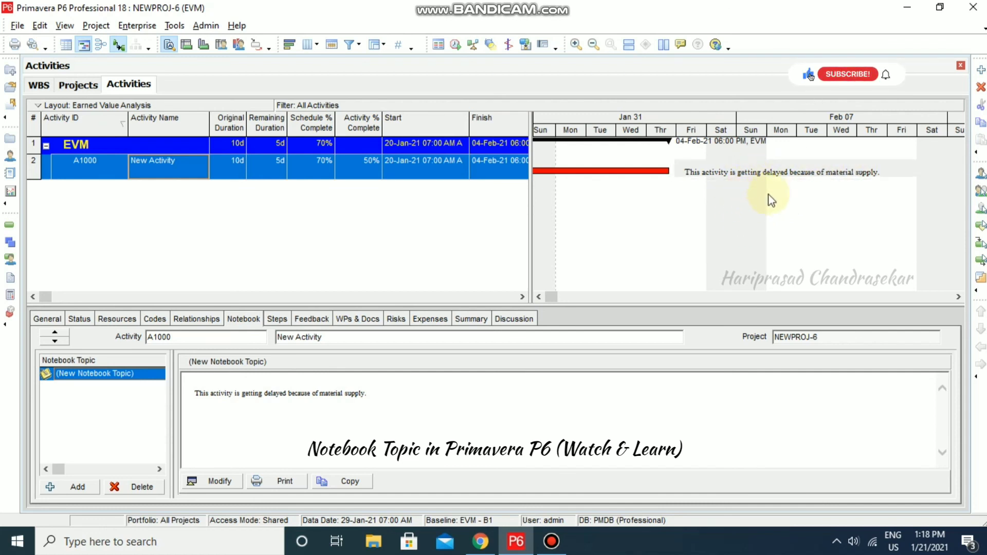
pyautogui.click(756, 170)
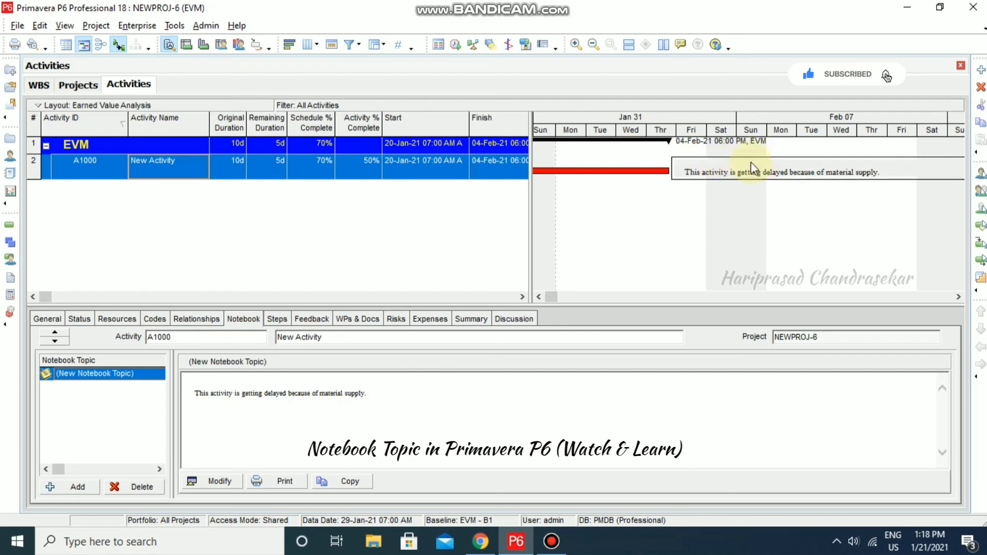
pyautogui.click(751, 188)
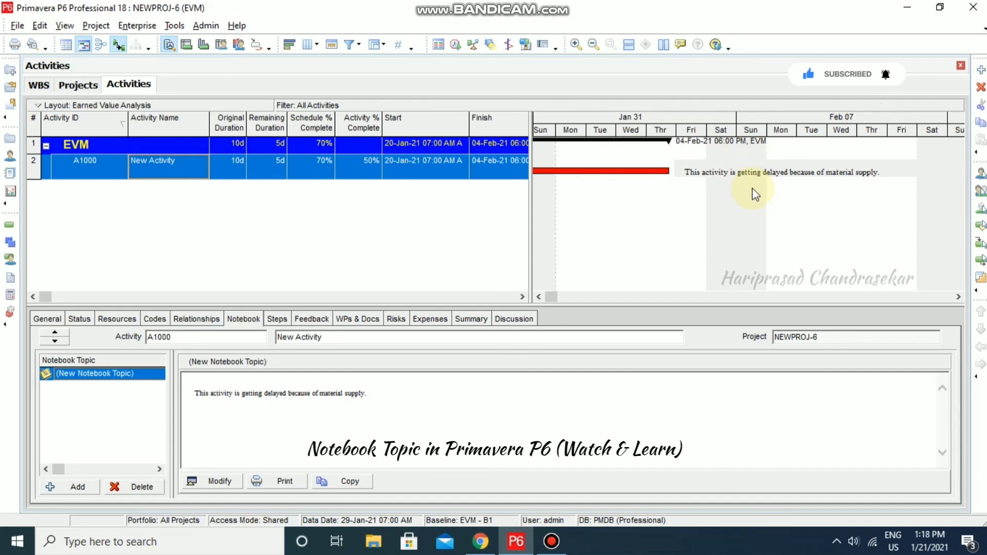